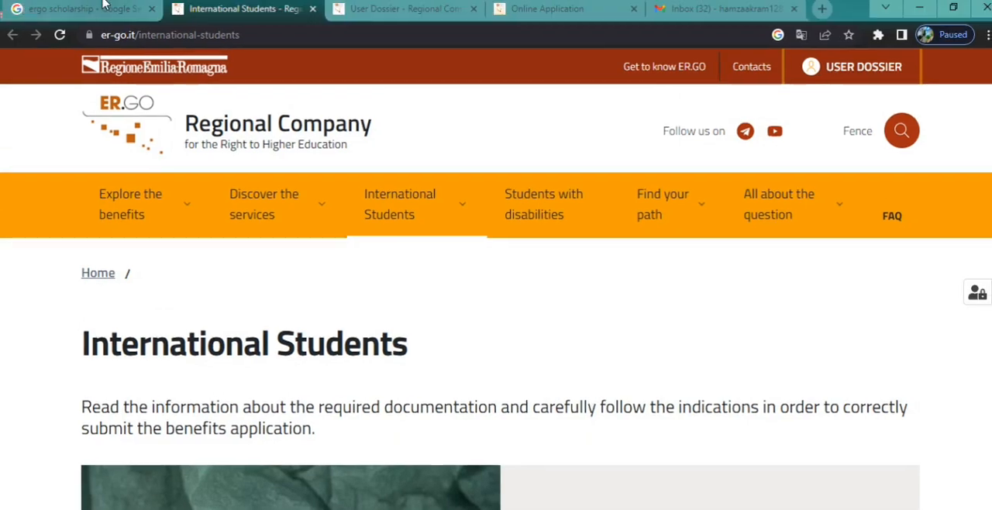
Step: Examine the ergo scholarship search results and the application guidance on ER.GO's International Students page
left_click(103, 4)
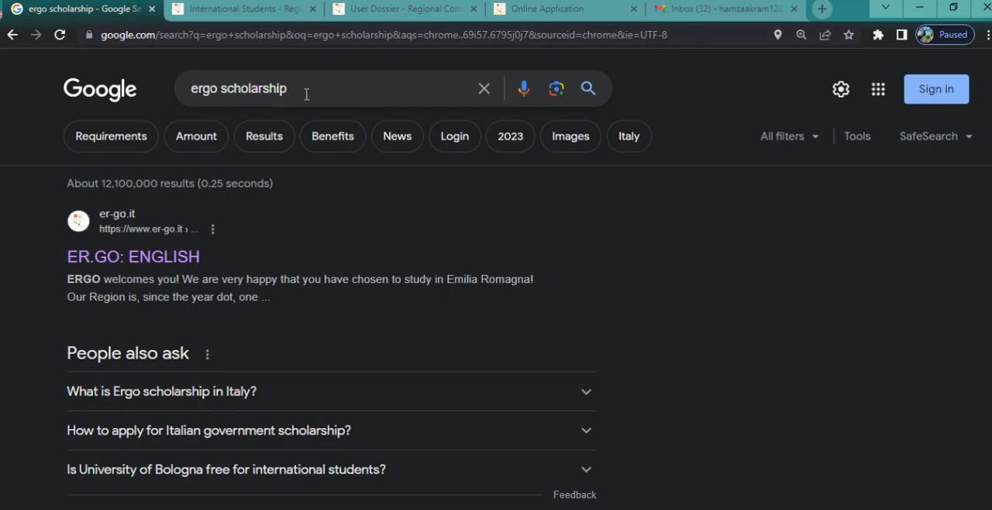
left_click(233, 8)
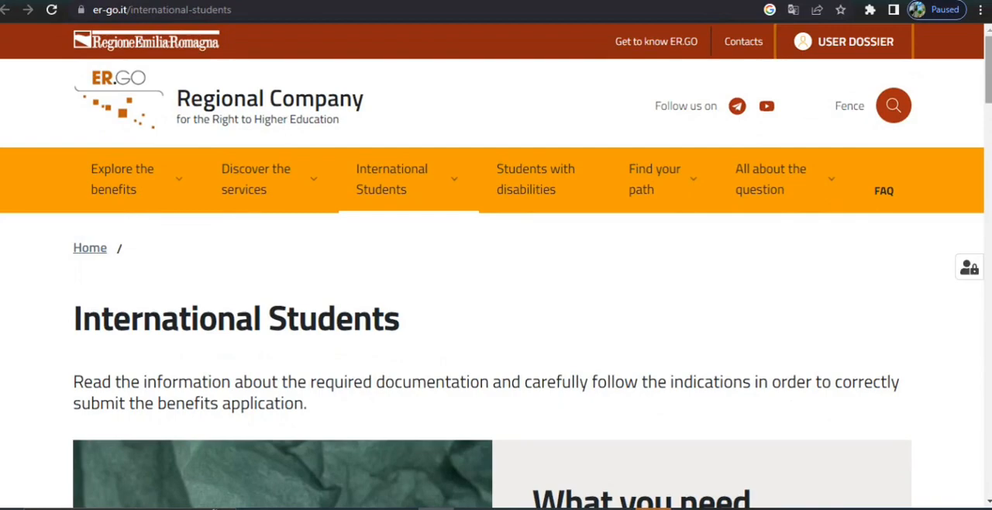
scroll(354, 178, "down", 15)
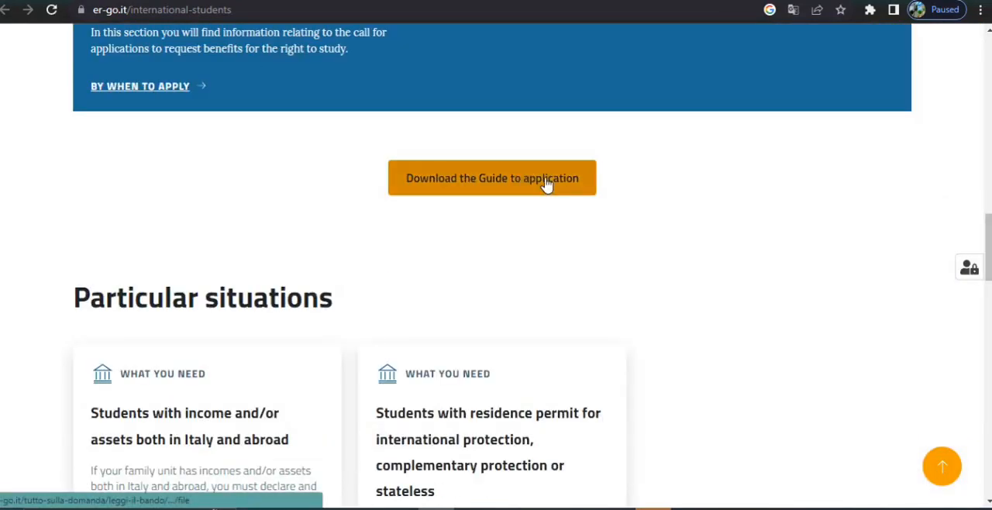
scroll(858, 194, "up", 6)
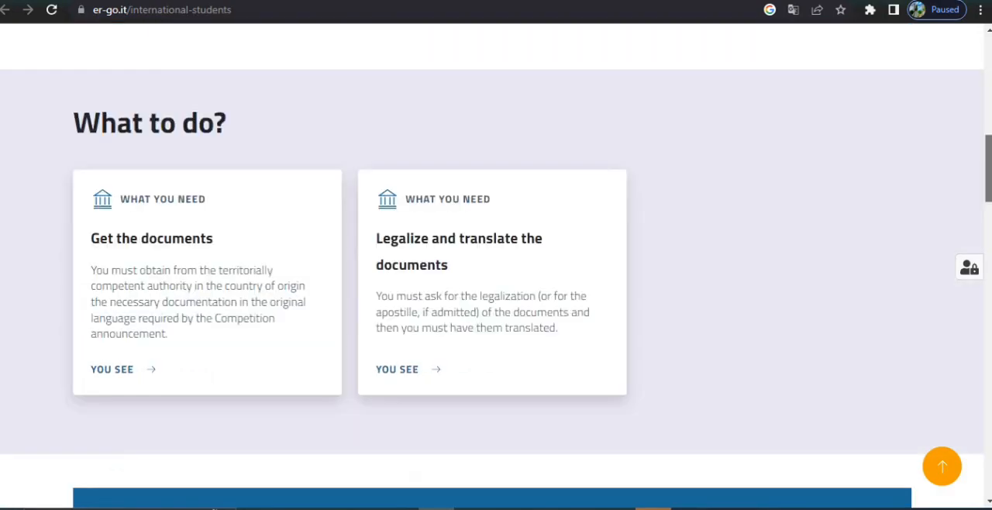
scroll(859, 194, "up", 5)
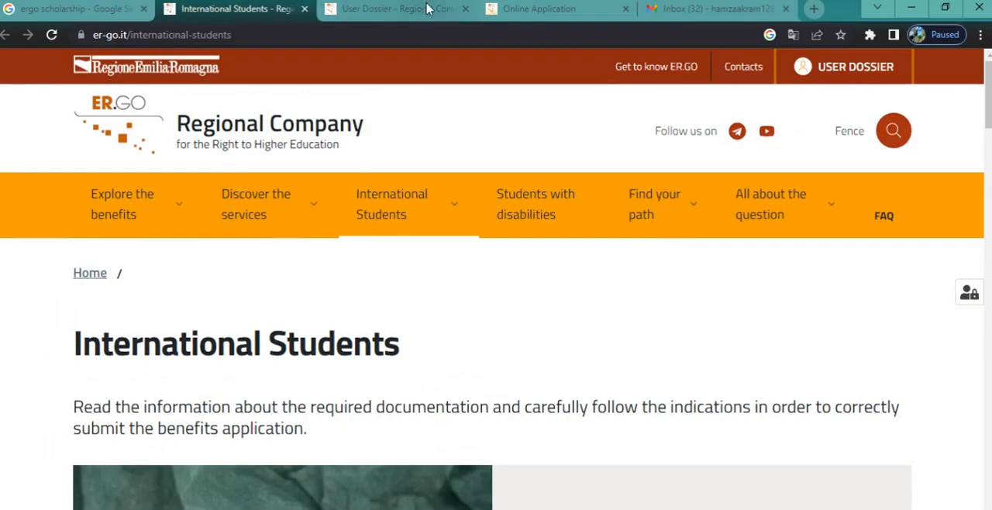
Step: Open the User Dossier page and enter the student access area
left_click(428, 9)
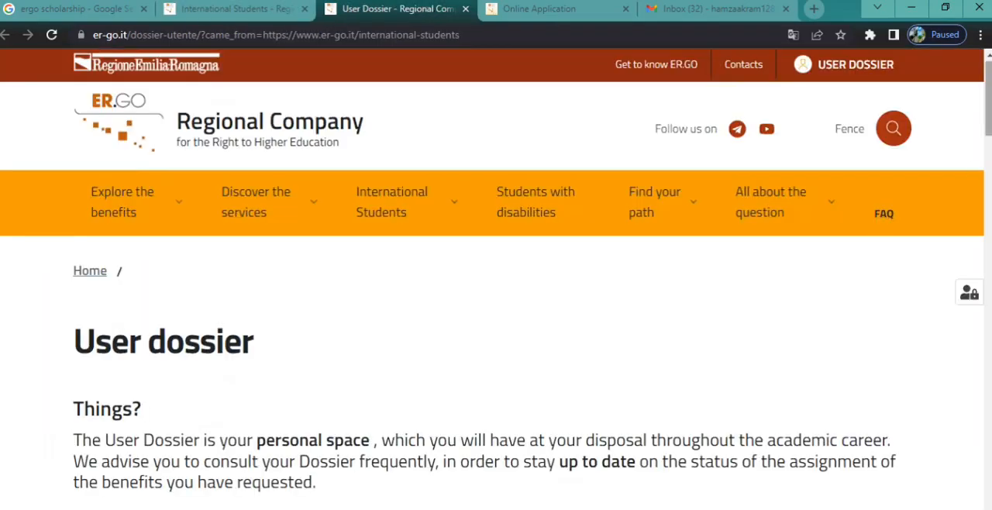
scroll(974, 172, "down", 9)
scroll(375, 292, "down", 15)
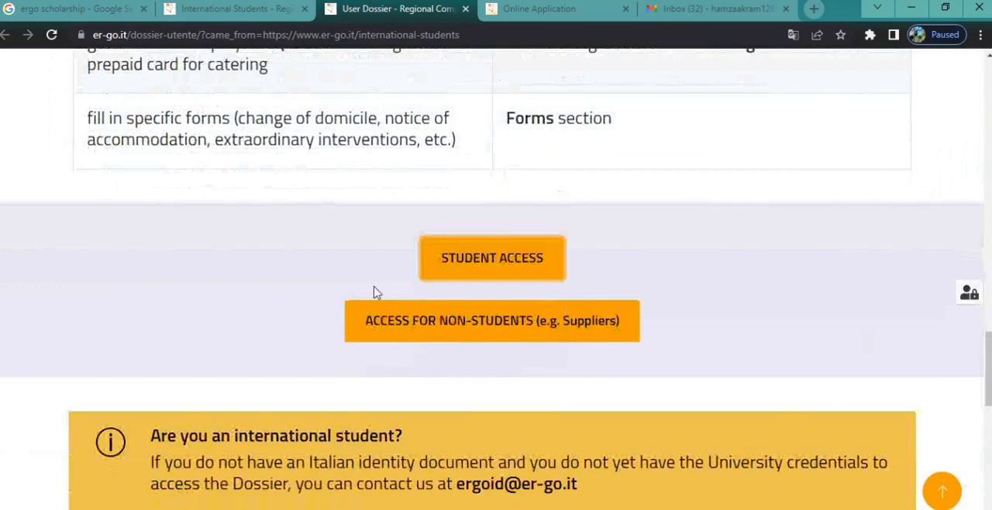
left_click(485, 259)
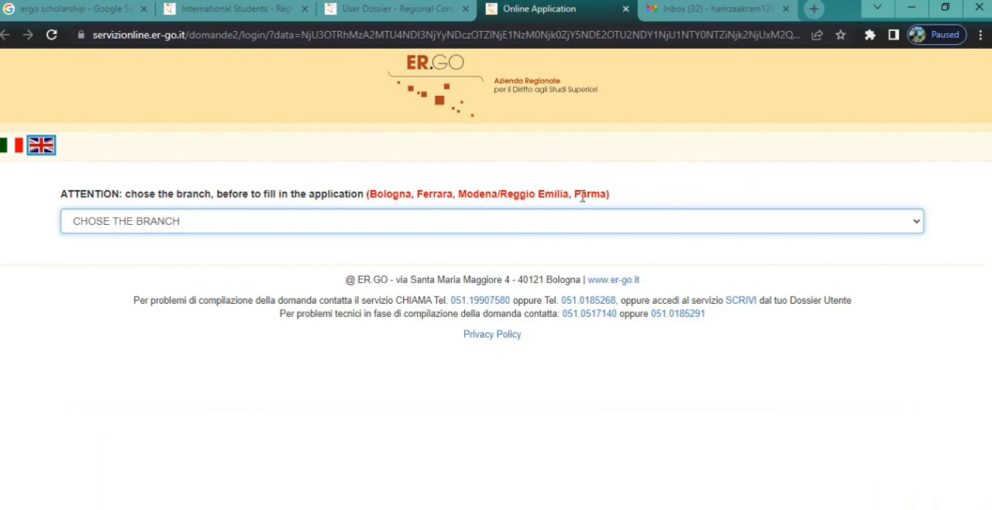
Step: Choose the Modena/Reggio Emilia branch and access as a resident abroad with no Italian identity document, using University credentials
left_click(889, 226)
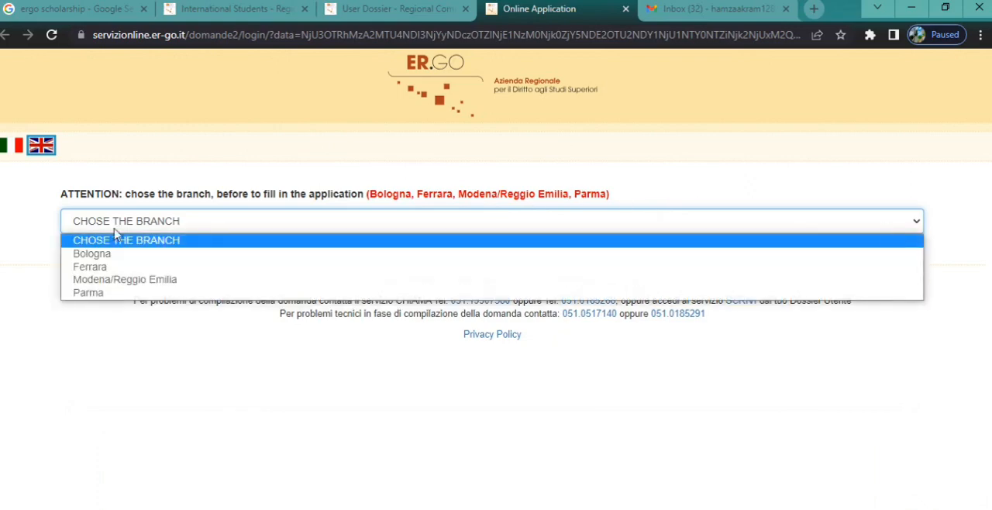
left_click(92, 280)
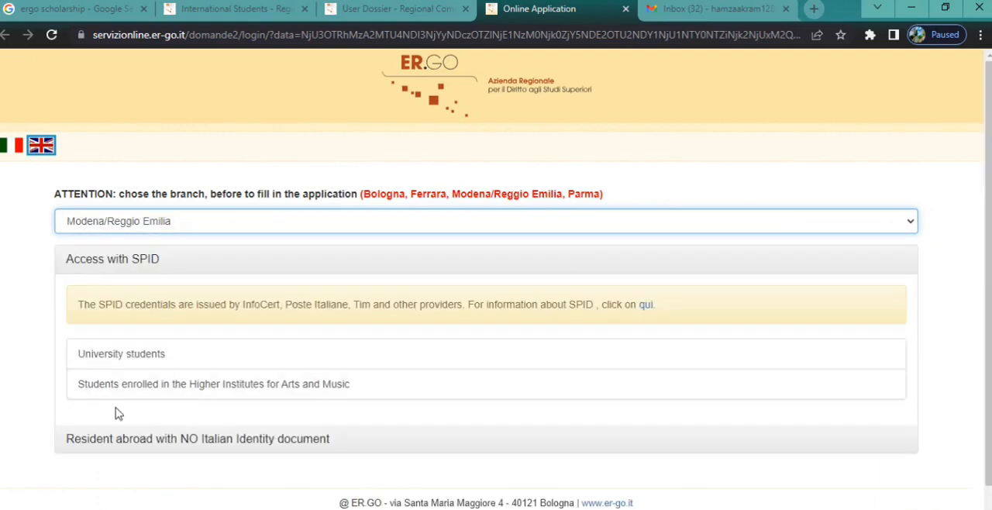
left_click(155, 440)
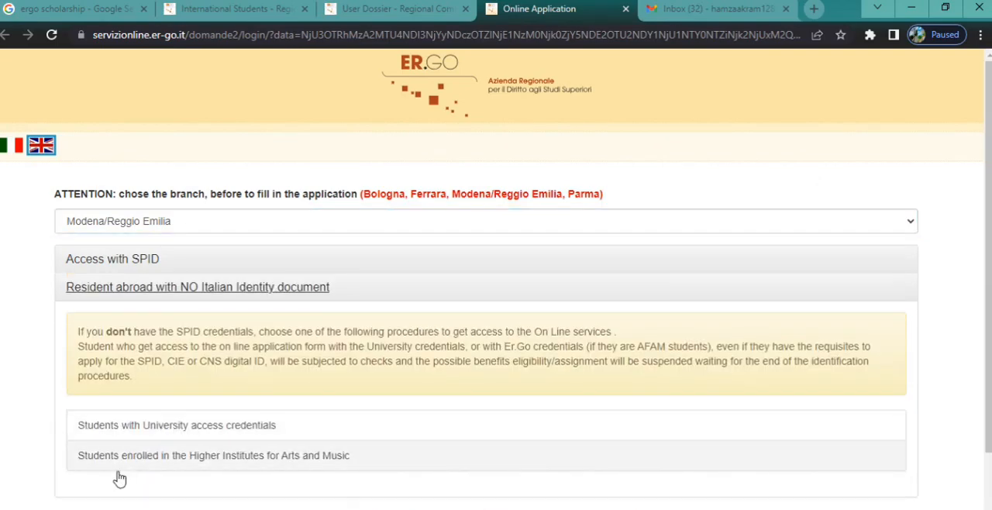
left_click(175, 426)
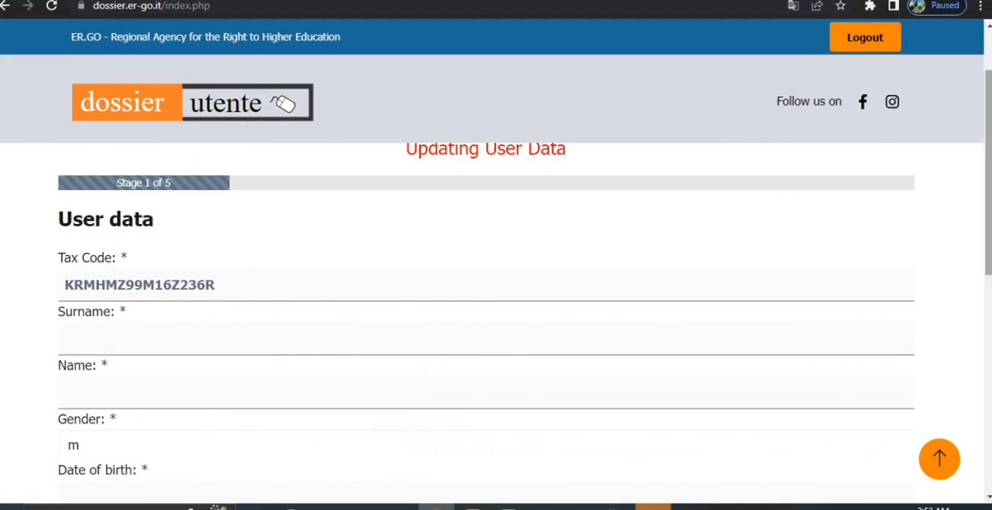
Step: Go through the personal data fields of the user data update and continue to the nationality stage
left_click_drag(988, 159, 988, 183)
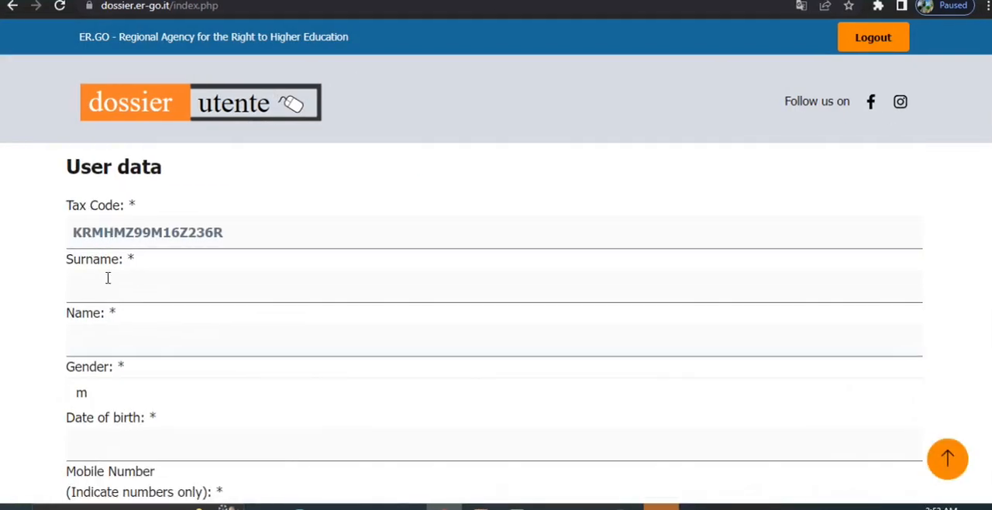
left_click_drag(988, 248, 988, 343)
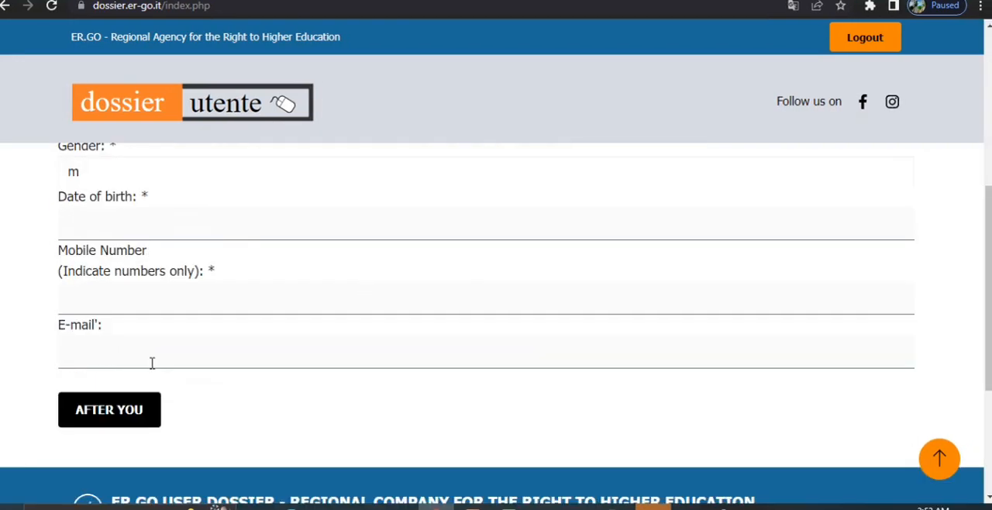
left_click(115, 407)
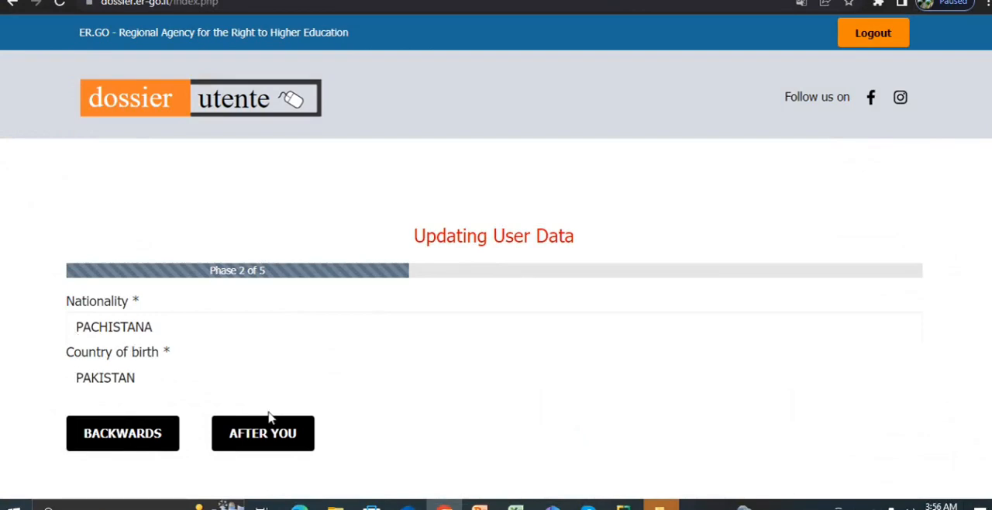
Step: Confirm Pakistan through the nationality, residence and domicile stages, and submit the declaration of having read the privacy policy
left_click(310, 438)
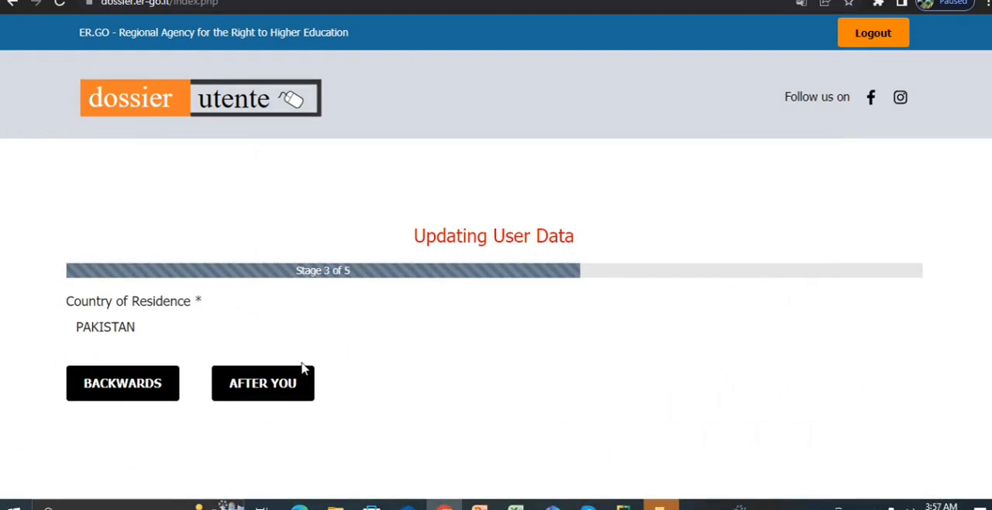
left_click(264, 378)
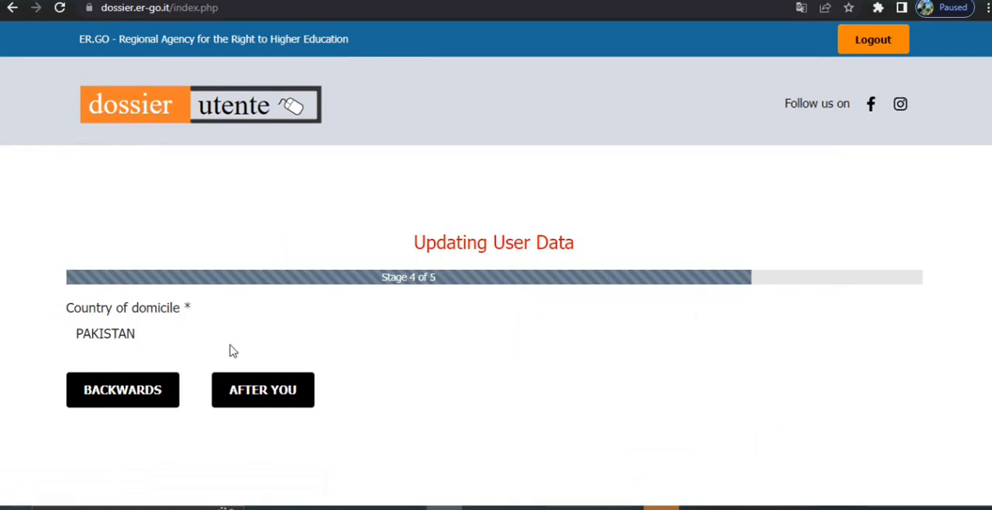
left_click(264, 393)
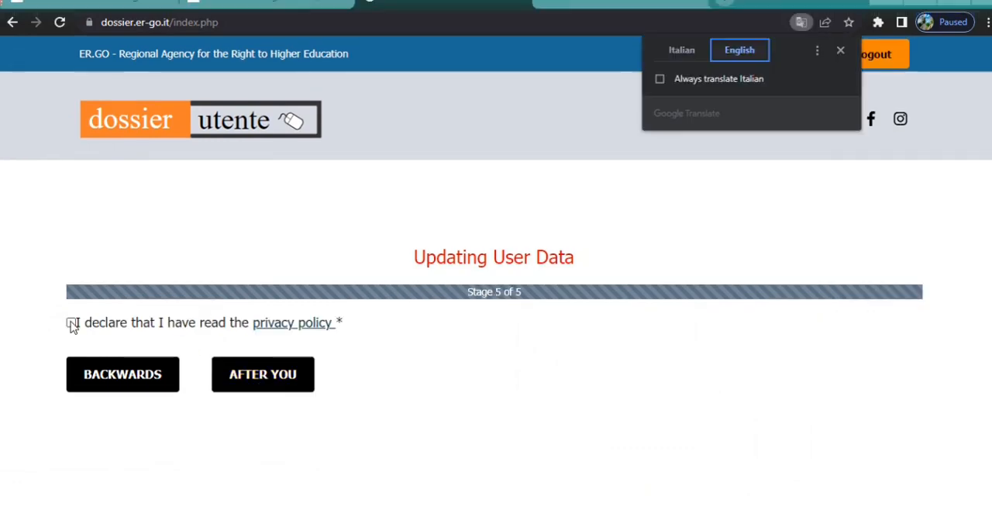
left_click(72, 323)
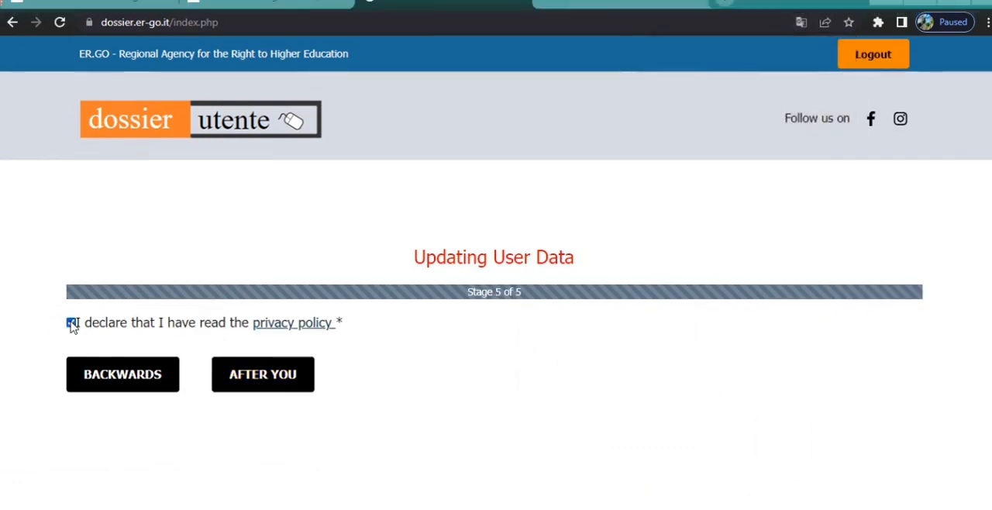
left_click(272, 379)
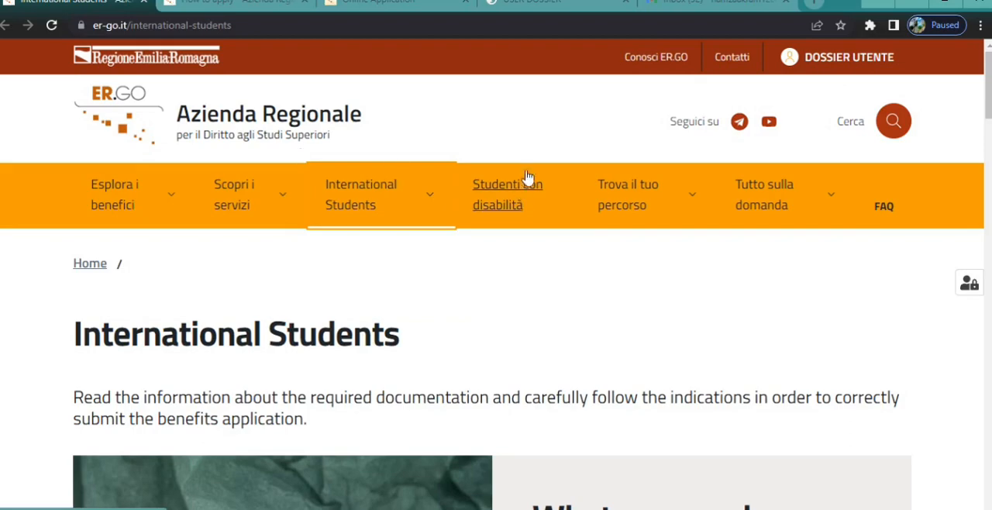
Step: Open the How to apply page for international students and go to the reserved application area
left_click(433, 200)
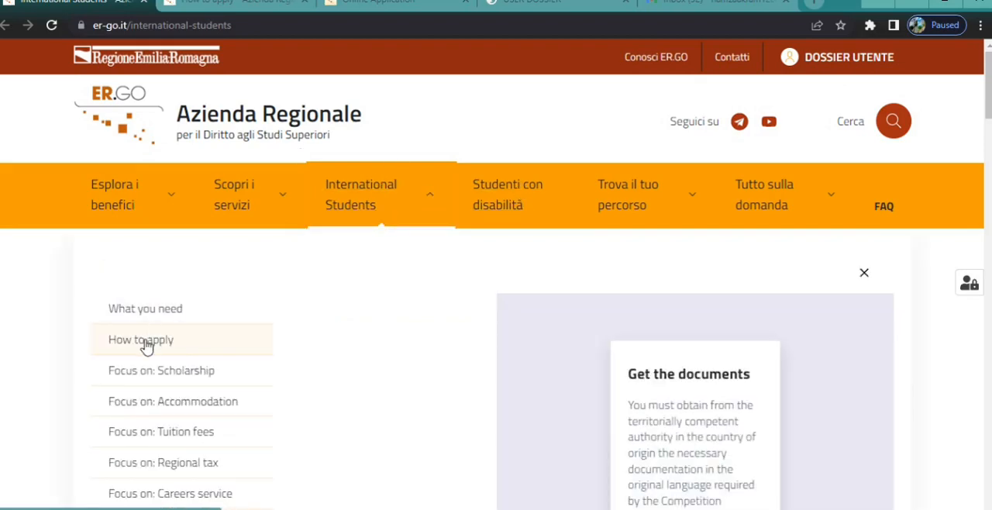
left_click(278, 0)
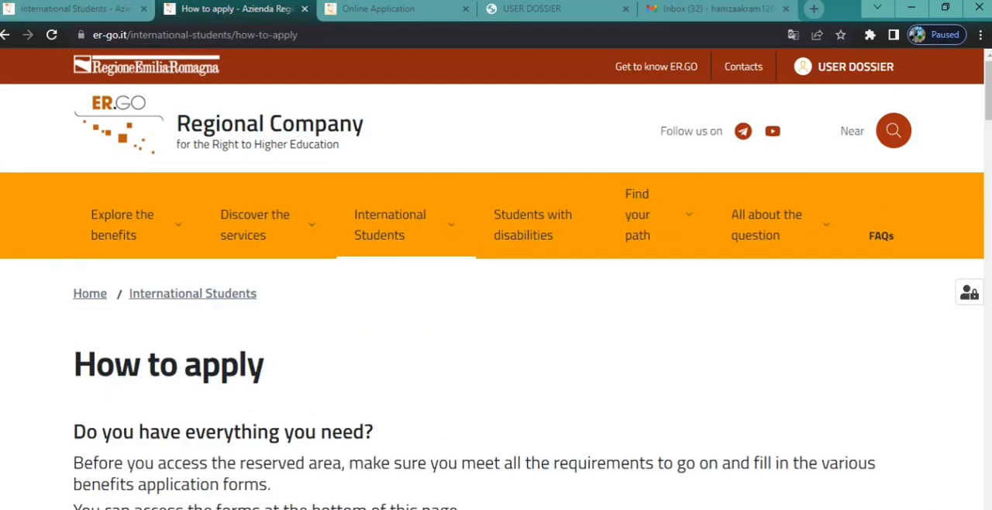
scroll(496, 279, "down", 15)
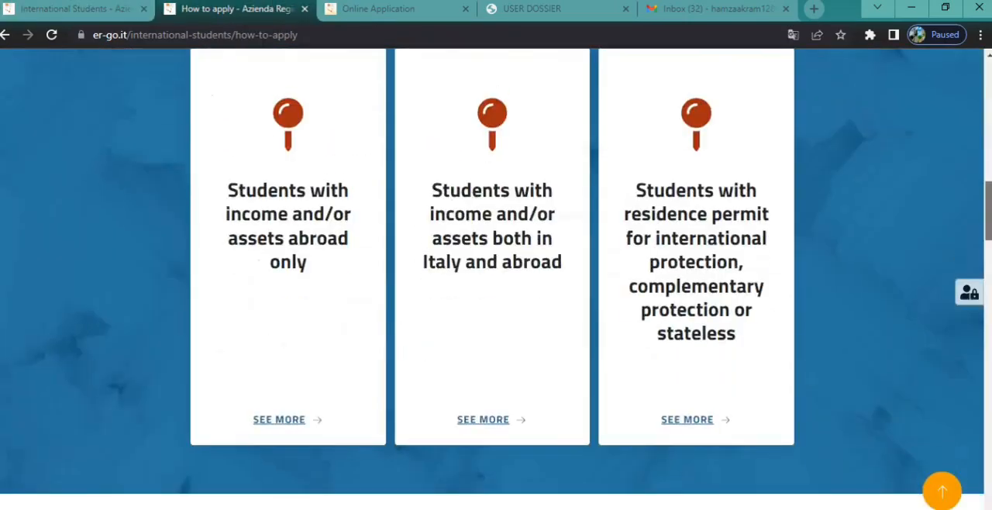
scroll(495, 279, "down", 3)
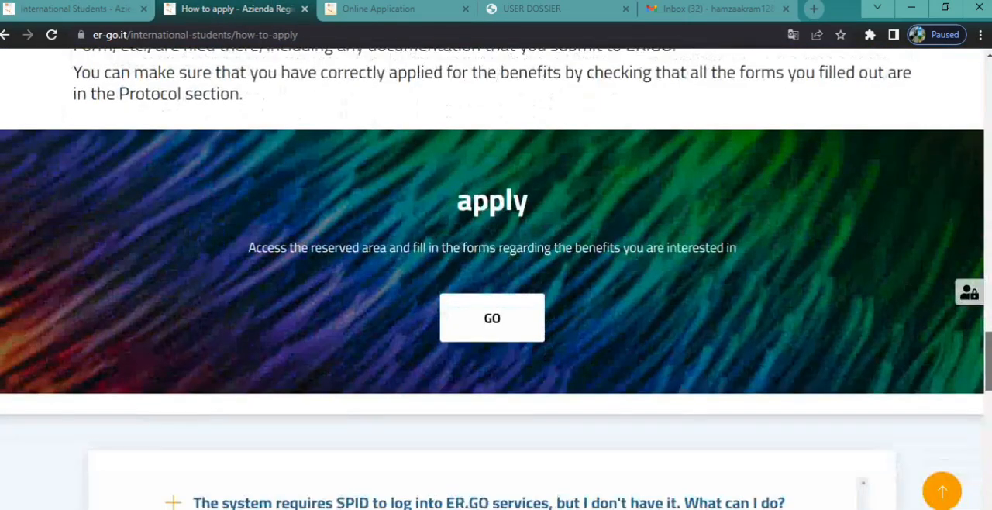
scroll(380, 354, "up", 1)
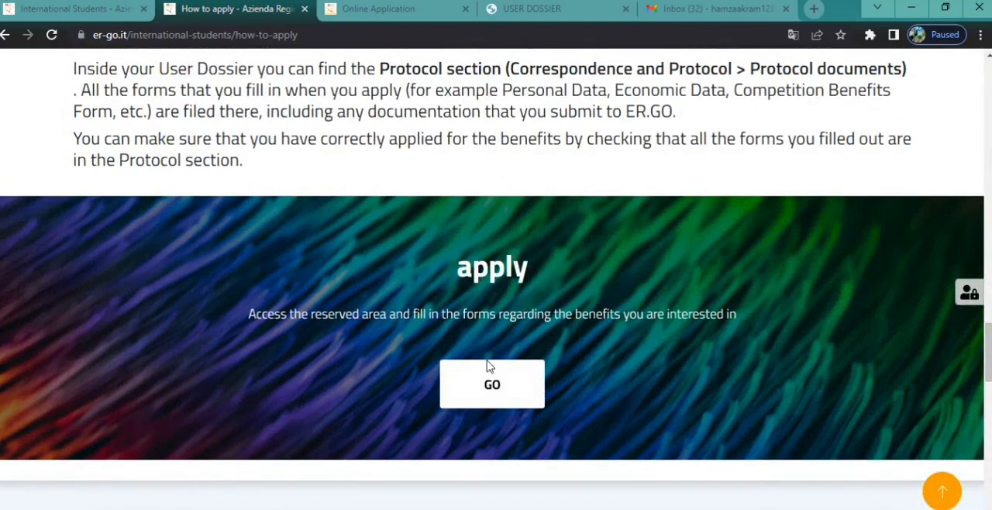
left_click(486, 387)
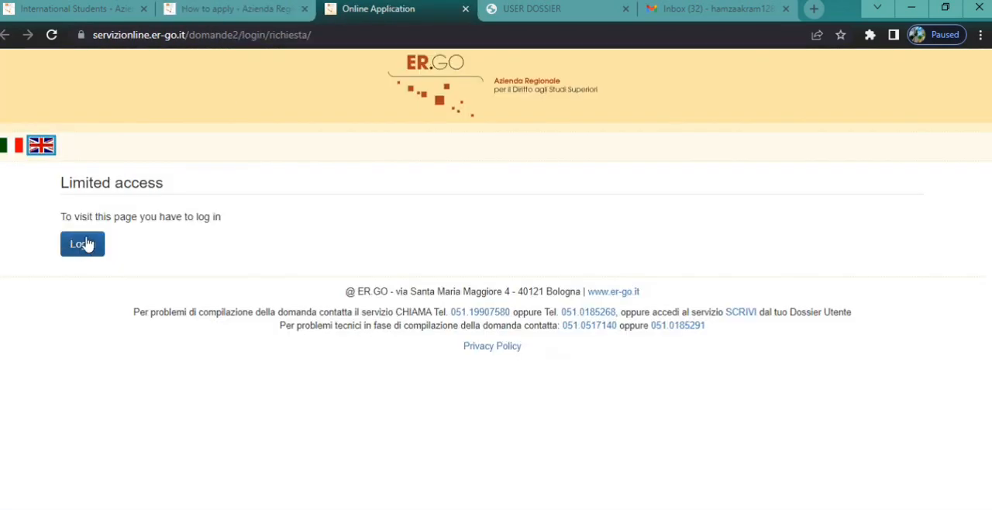
Step: Log in to the online application for the Modena/Reggio Emilia branch as a resident abroad with University access credentials
left_click(88, 244)
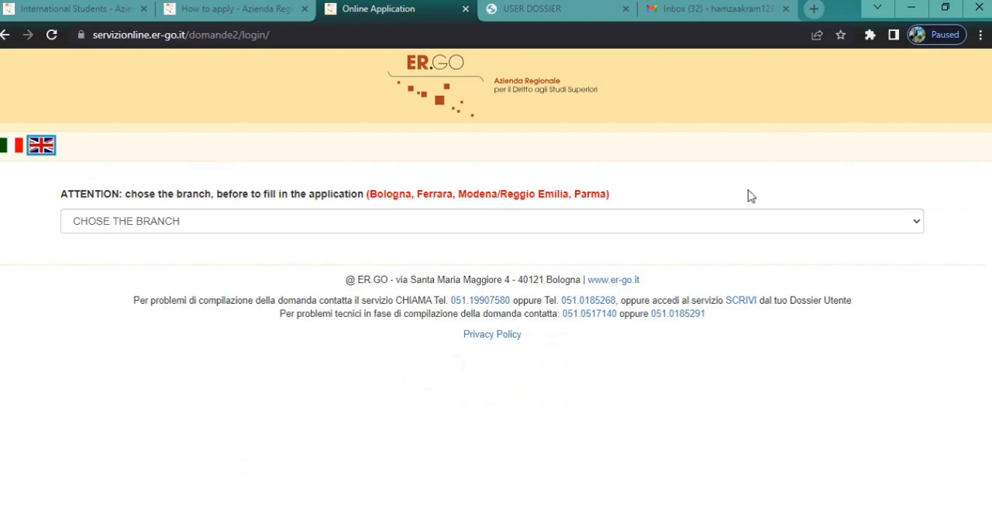
left_click(730, 224)
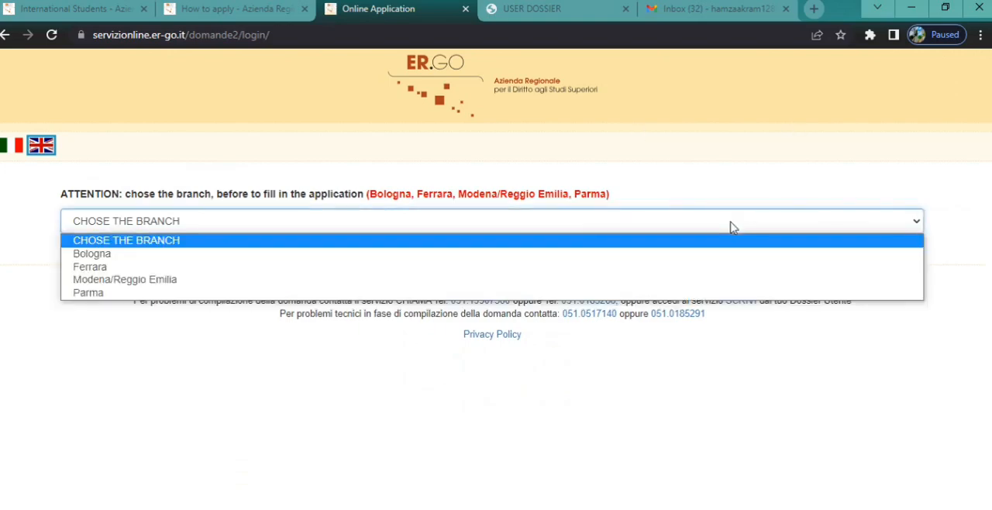
left_click(129, 280)
left_click(139, 448)
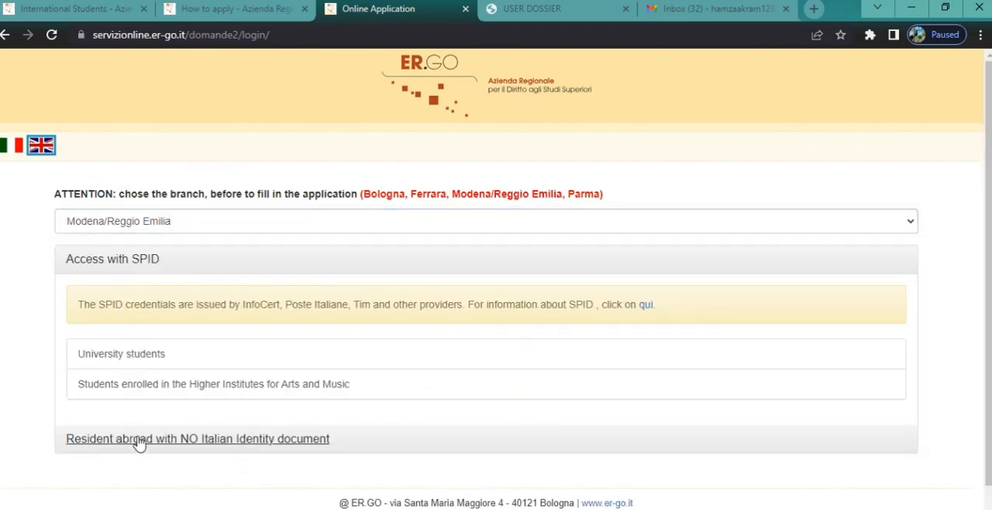
left_click(129, 430)
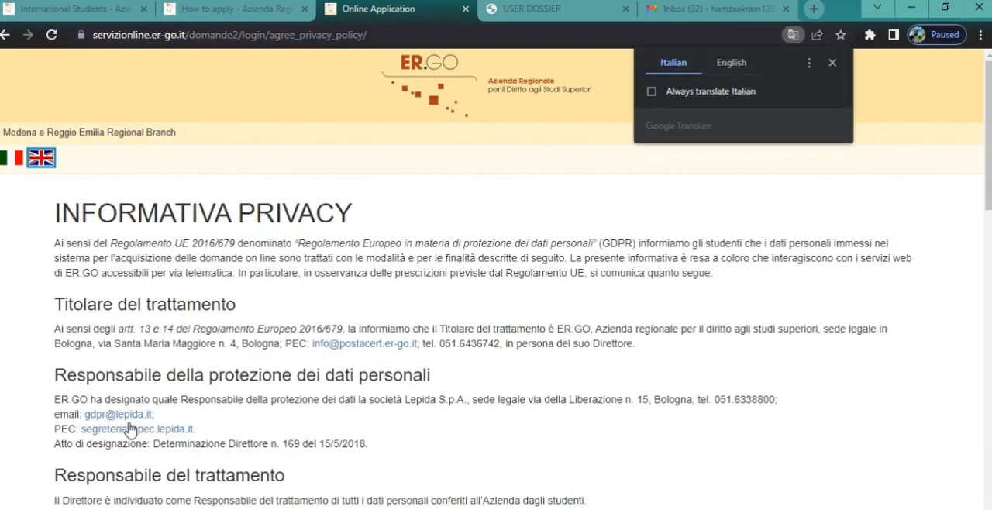
Step: Translate the privacy disclaimer into English, acknowledge it and go on to the application guide
left_click(735, 67)
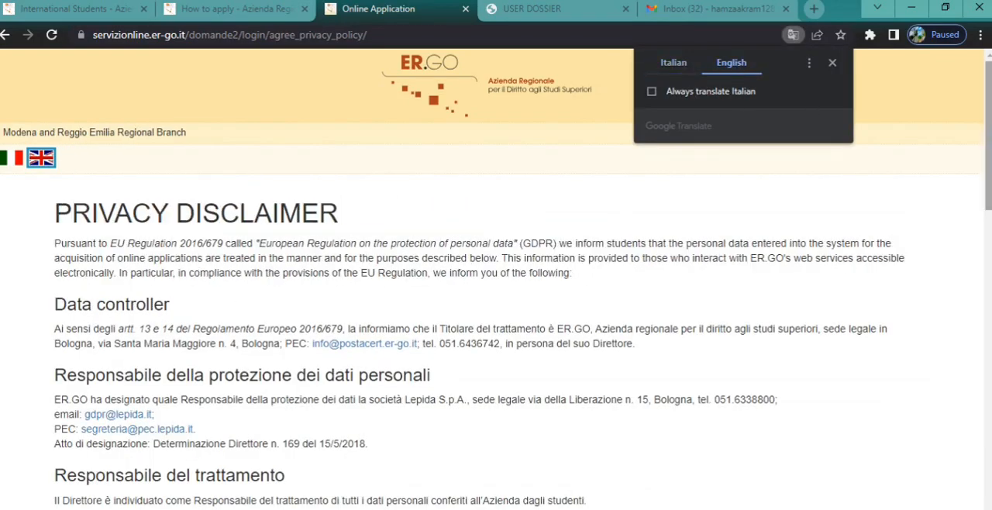
scroll(496, 310, "down", 3)
scroll(82, 398, "down", 15)
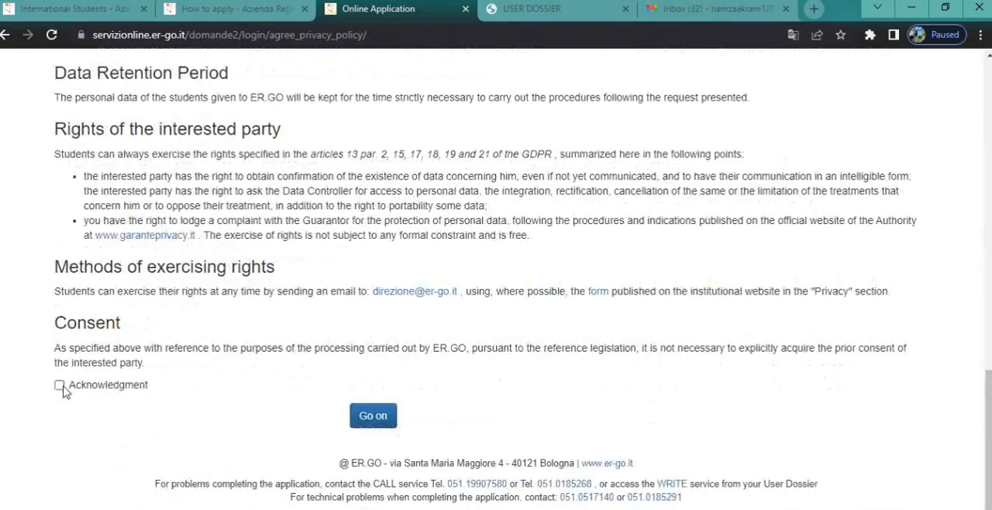
left_click(60, 386)
left_click(372, 416)
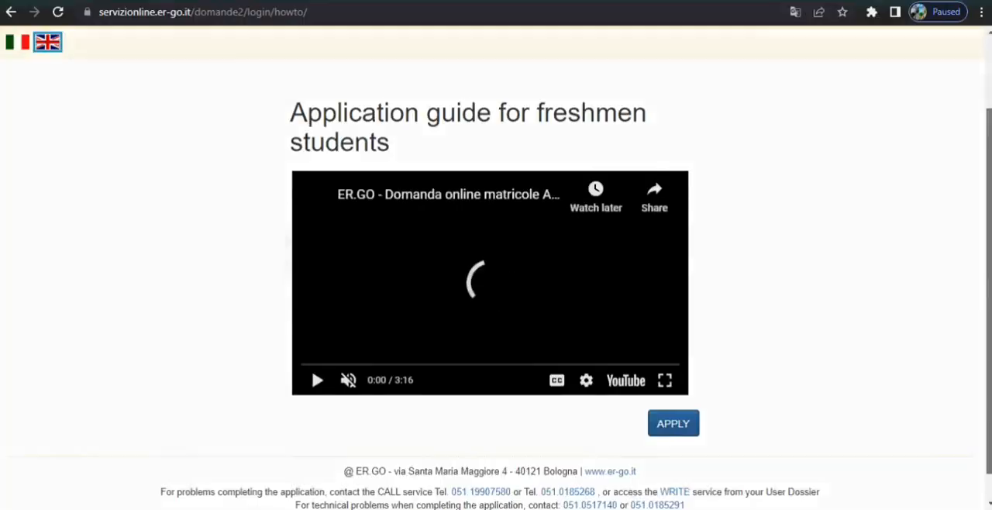
Step: Leave the application guide to apply, enter the applicant's contact e-mail for ER.GO communications and confirm it
scroll(682, 396, "down", 1)
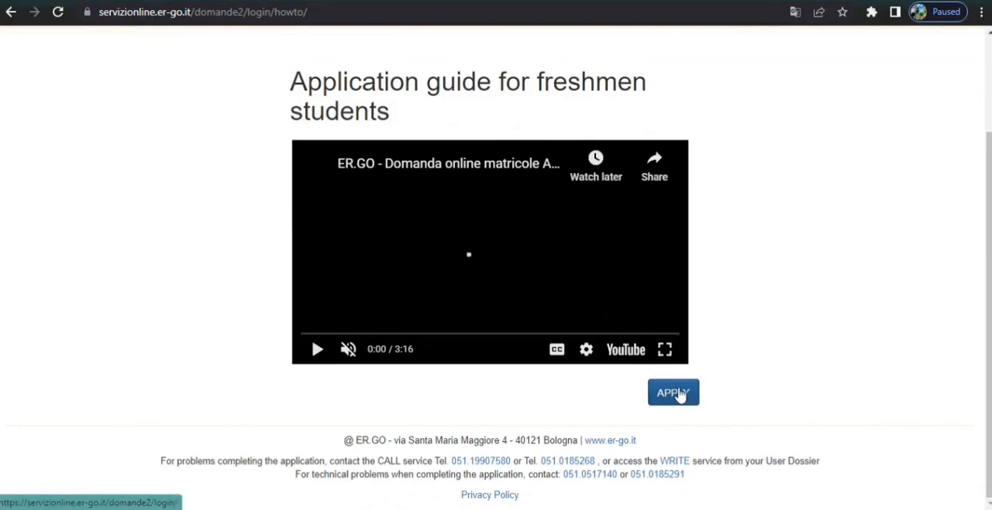
left_click(674, 393)
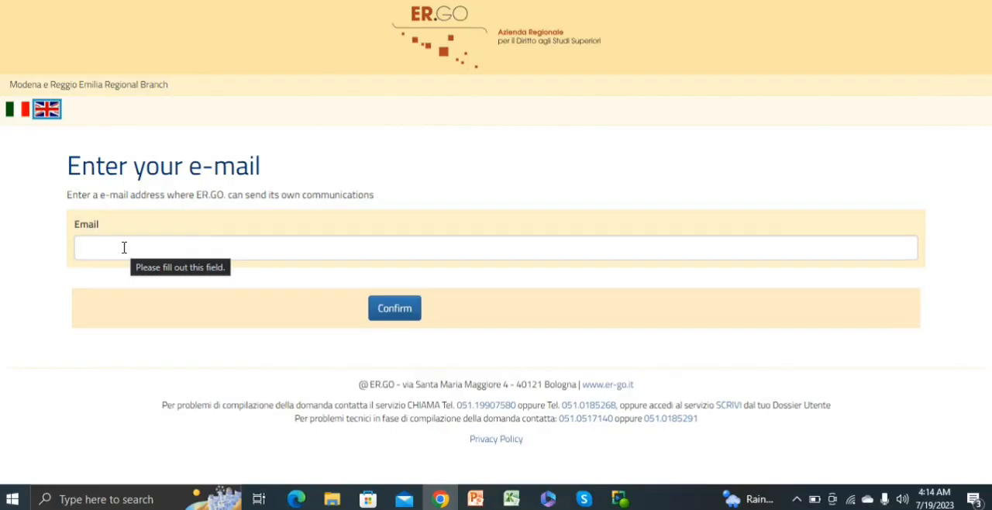
left_click(132, 249)
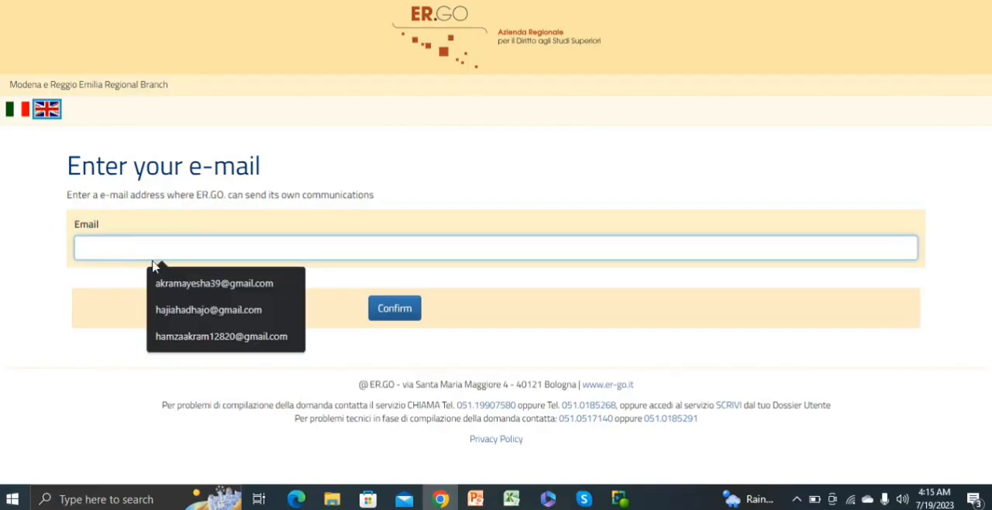
left_click(179, 339)
left_click(394, 309)
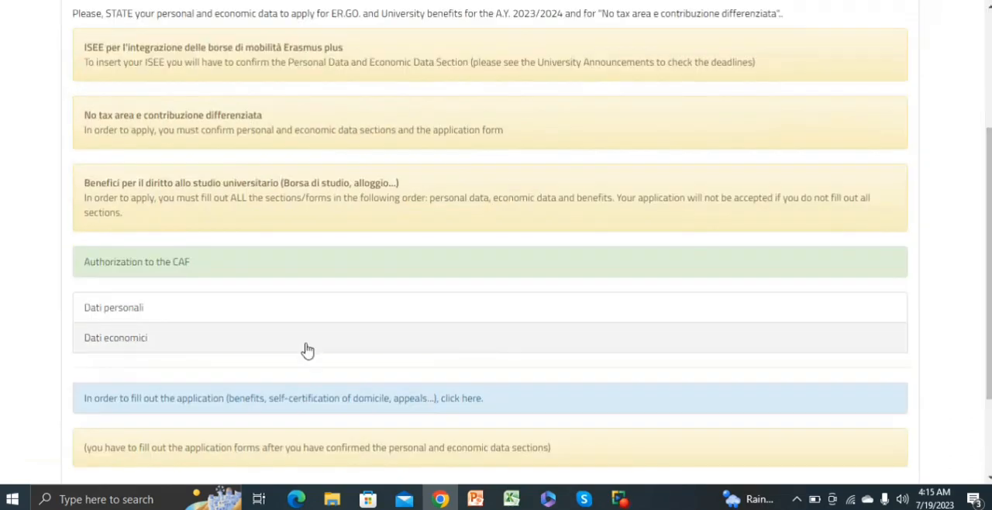
Step: Start filling in the Dati personali section and set the country of citizenship to PAKISTAN
left_click(124, 310)
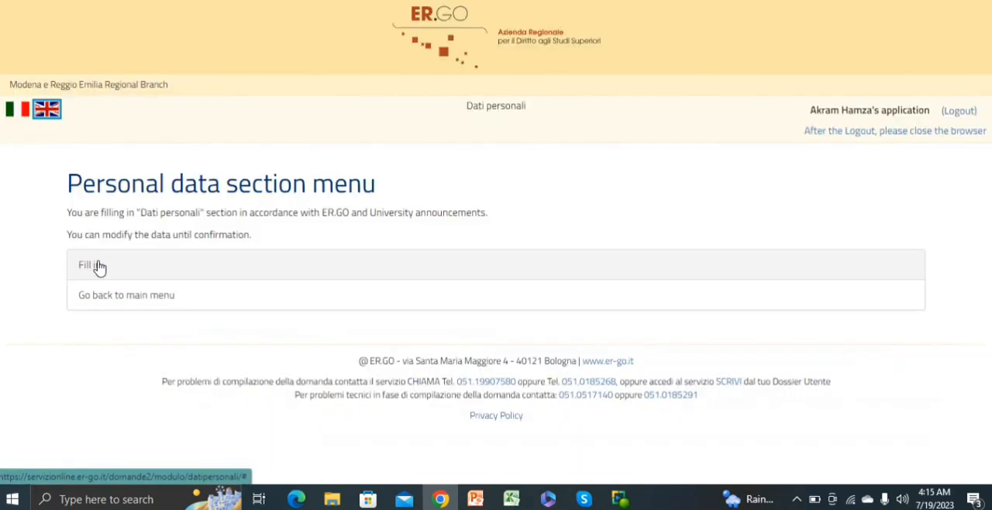
left_click(86, 269)
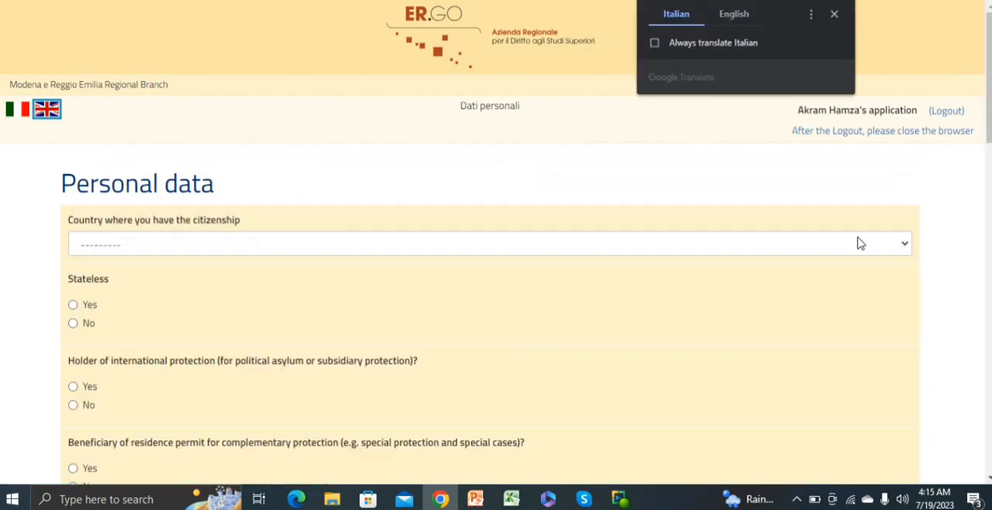
left_click(857, 242)
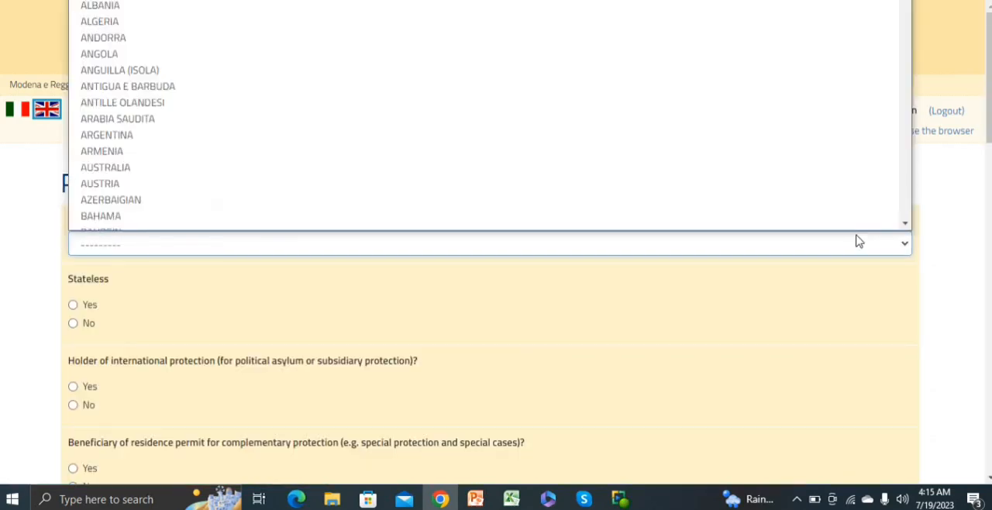
type("pak")
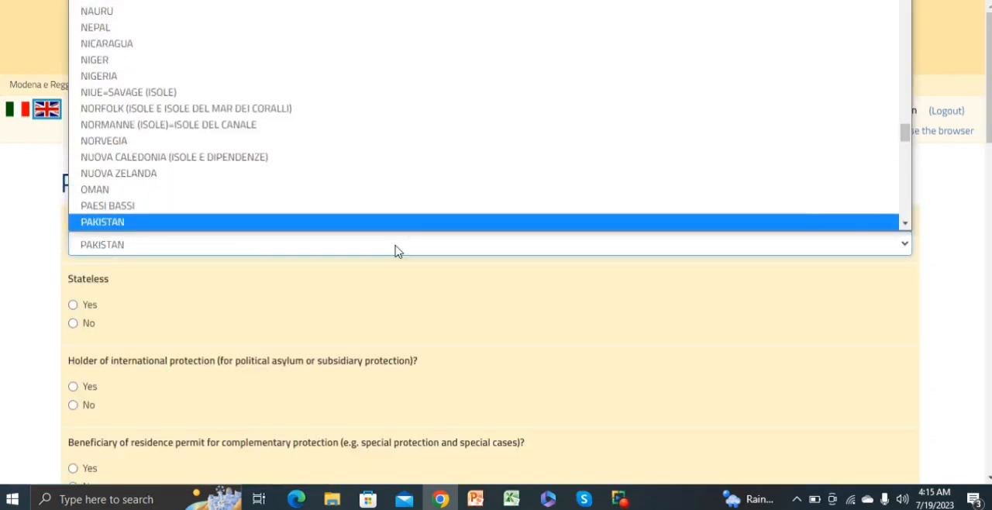
left_click(390, 225)
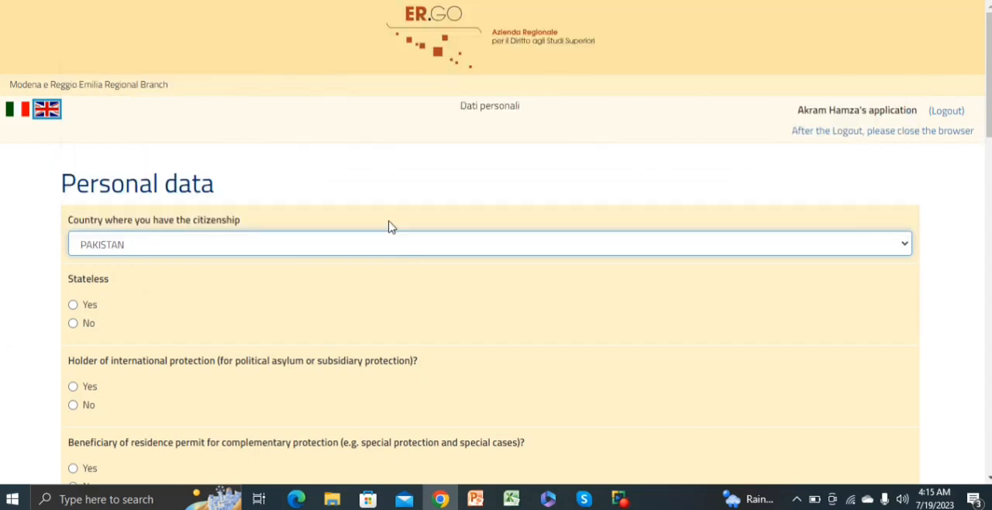
Step: Answer No to statelessness, international and complementary protection, family unit in Italy, Foreign Ministry scholarship and religious orders
left_click(72, 323)
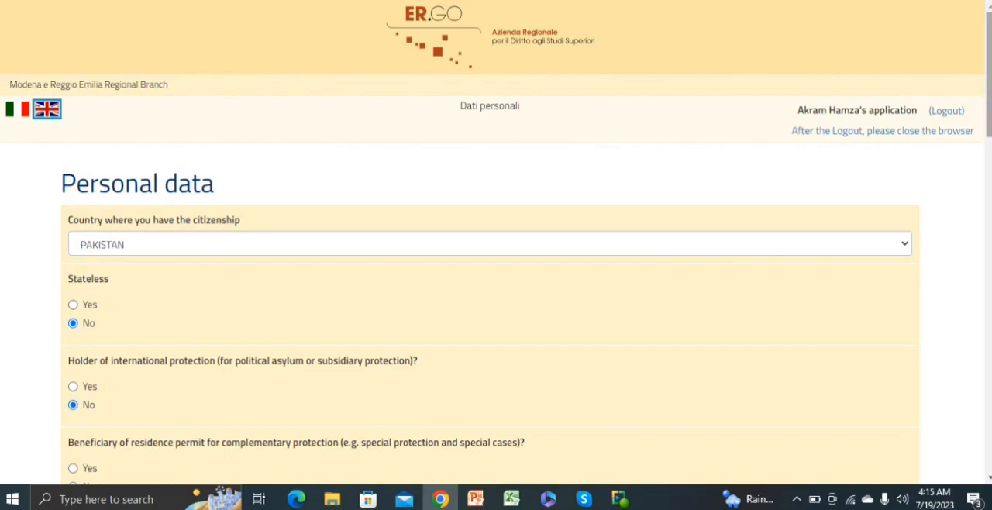
scroll(195, 153, "down", 4)
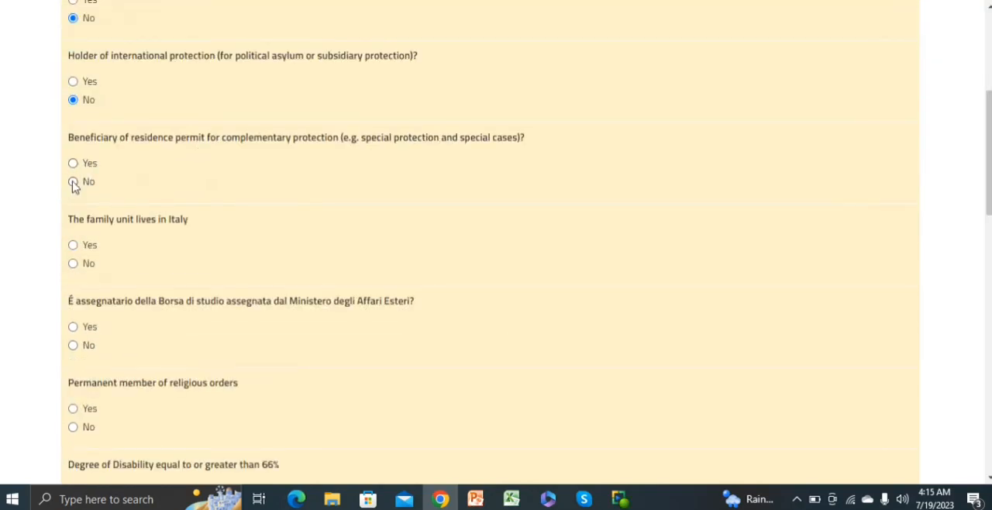
left_click(73, 181)
left_click(73, 264)
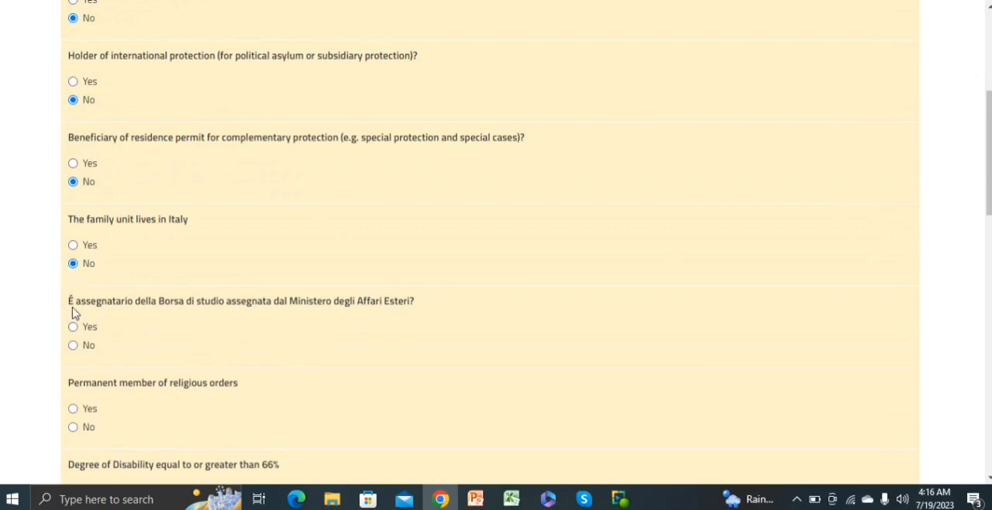
left_click(73, 346)
left_click(73, 427)
Step: Answer No to all three degree-of-disability questions and to the handicap under Law no. 104/92
scroll(717, 304, "down", 5)
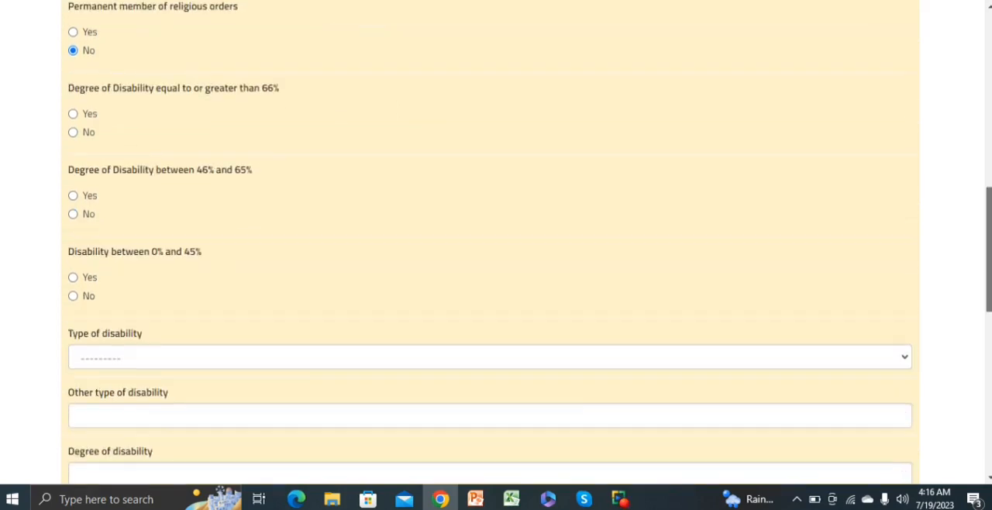
left_click(73, 132)
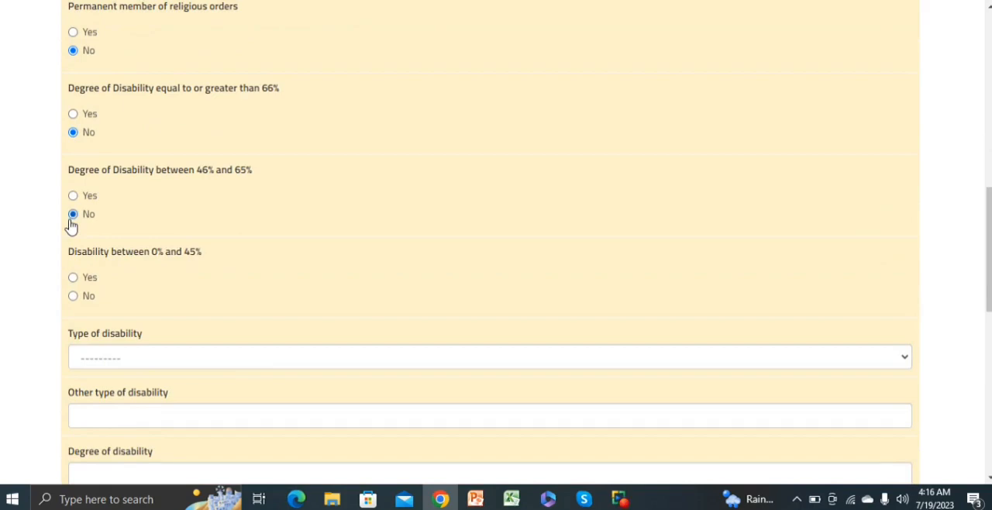
left_click(73, 296)
scroll(987, 233, "down", 2)
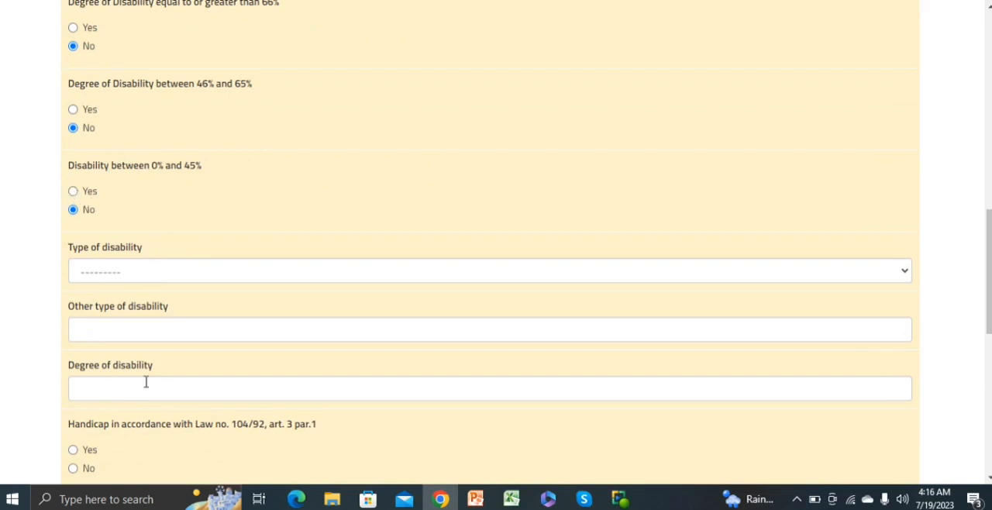
scroll(987, 256, "down", 2)
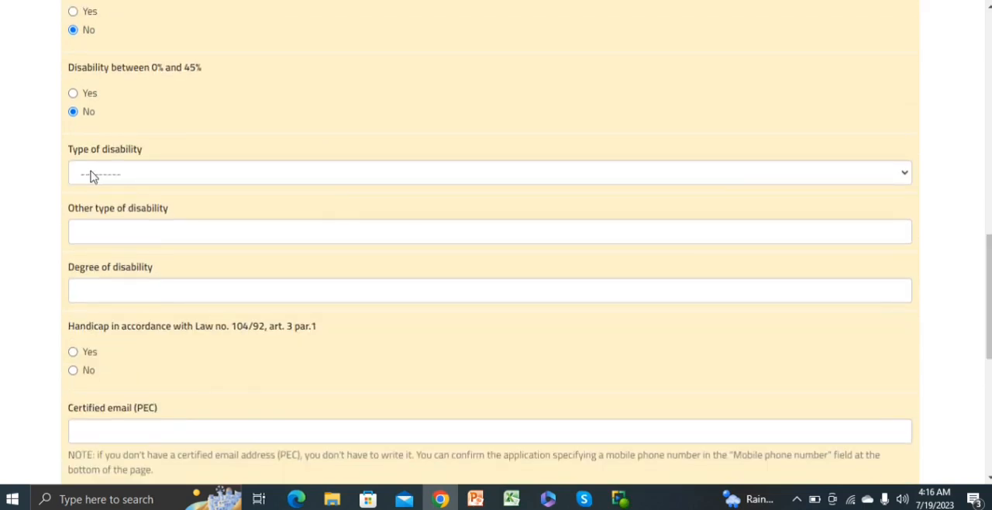
left_click(72, 370)
Step: Fill in the applicant's personal e-mail and mobile number with PAKISTAN as the phone's country, and continue to the Residence page
scroll(298, 209, "down", 3)
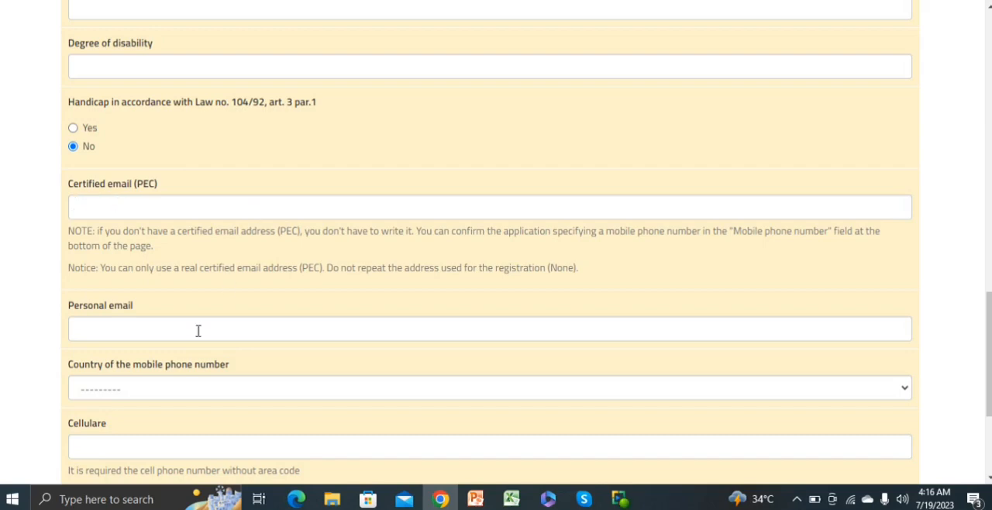
left_click(122, 331)
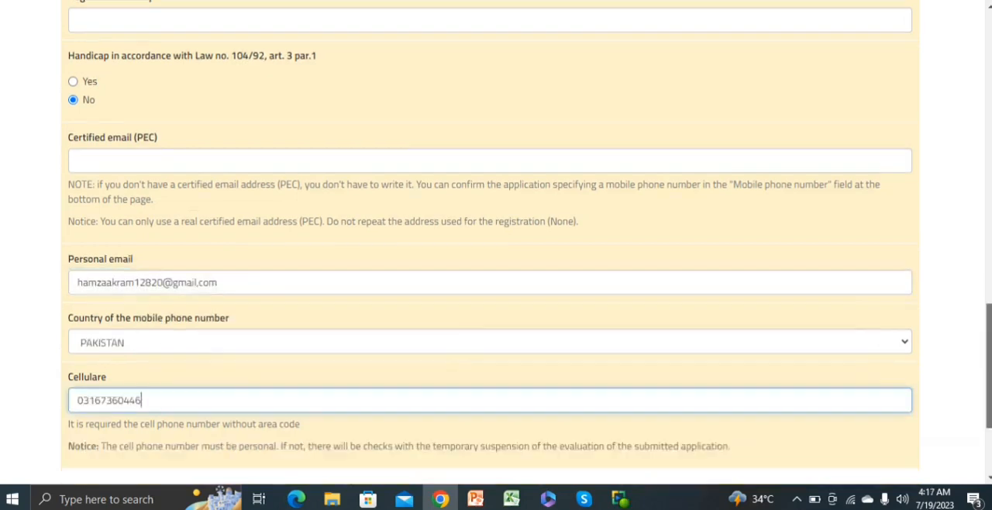
scroll(959, 385, "down", 2)
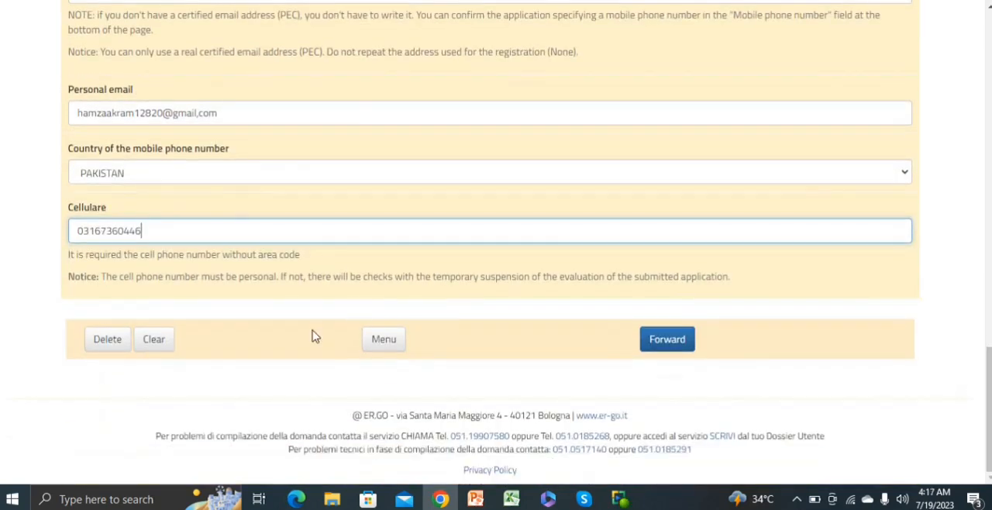
left_click(664, 342)
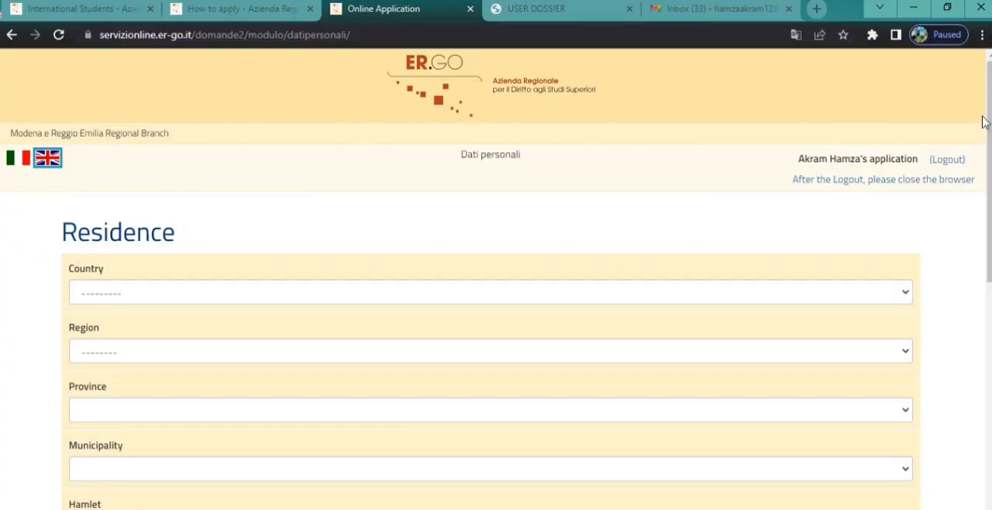
Step: Go through the address fields of the Residence page and continue to the Home address page
left_click_drag(989, 117, 990, 189)
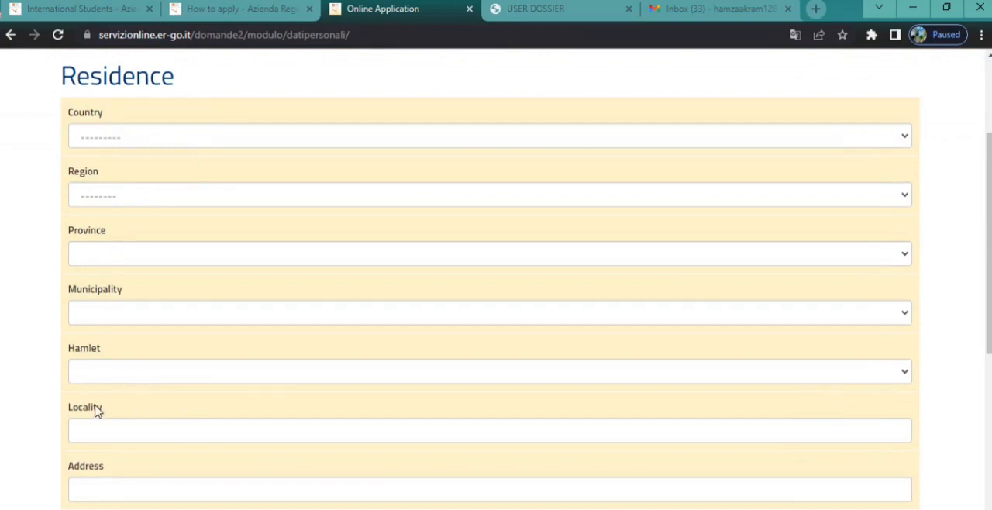
left_click_drag(985, 270, 985, 348)
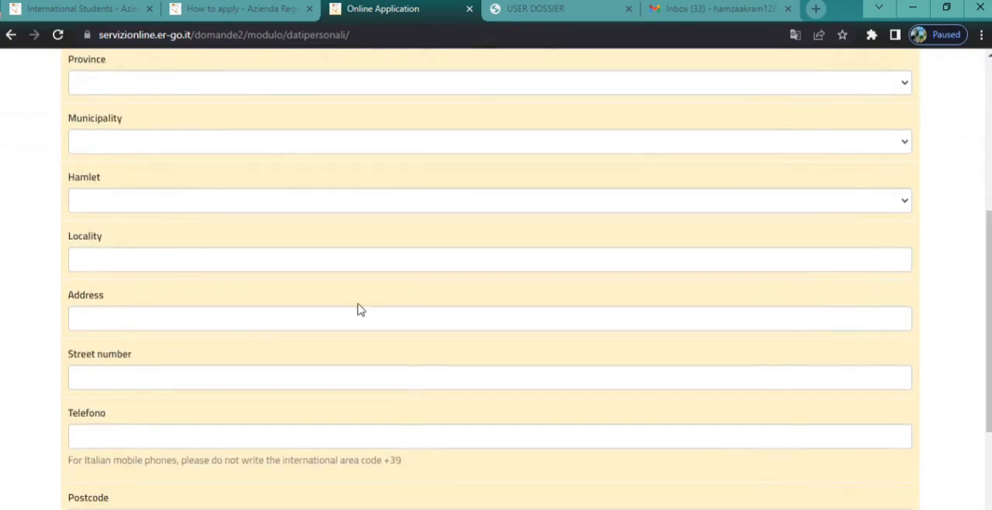
scroll(694, 449, "down", 3)
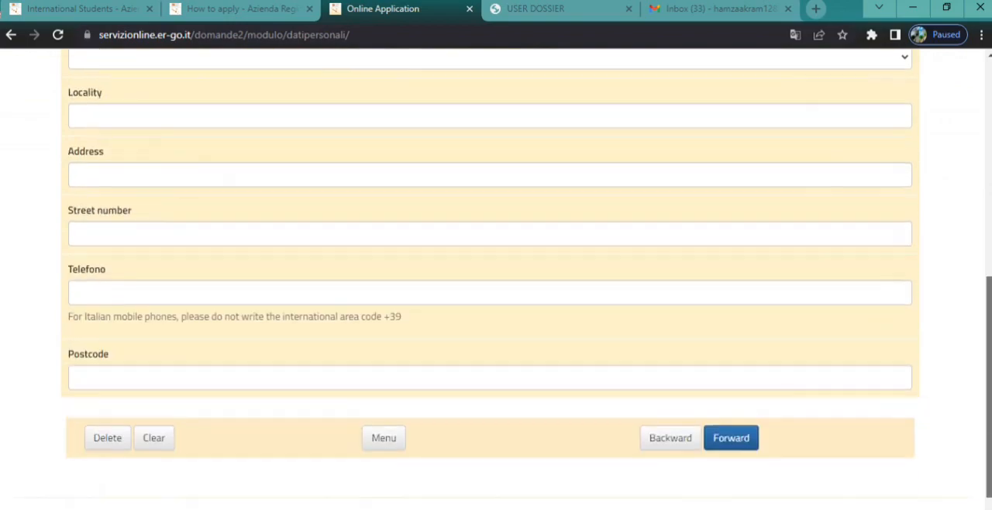
left_click(730, 387)
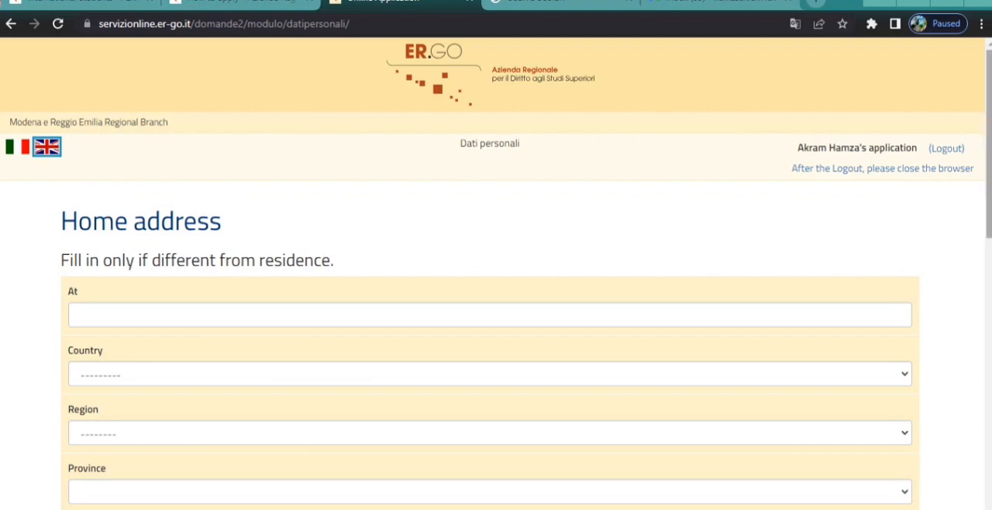
Step: Skip the home address, answer Yes to declaring the family's economic status and No to PhD and Specialization school enrolment
left_click_drag(989, 128, 989, 400)
left_click(735, 378)
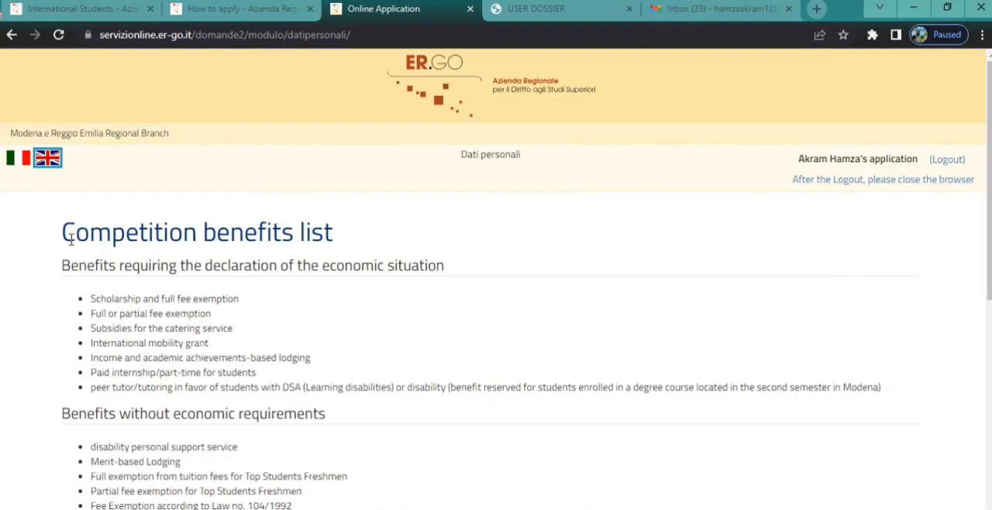
left_click_drag(989, 179, 988, 377)
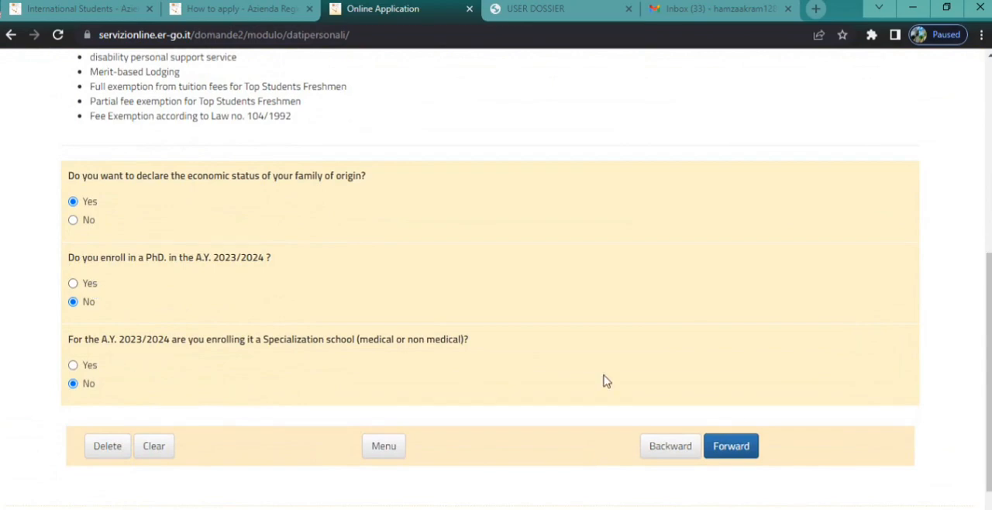
left_click(735, 445)
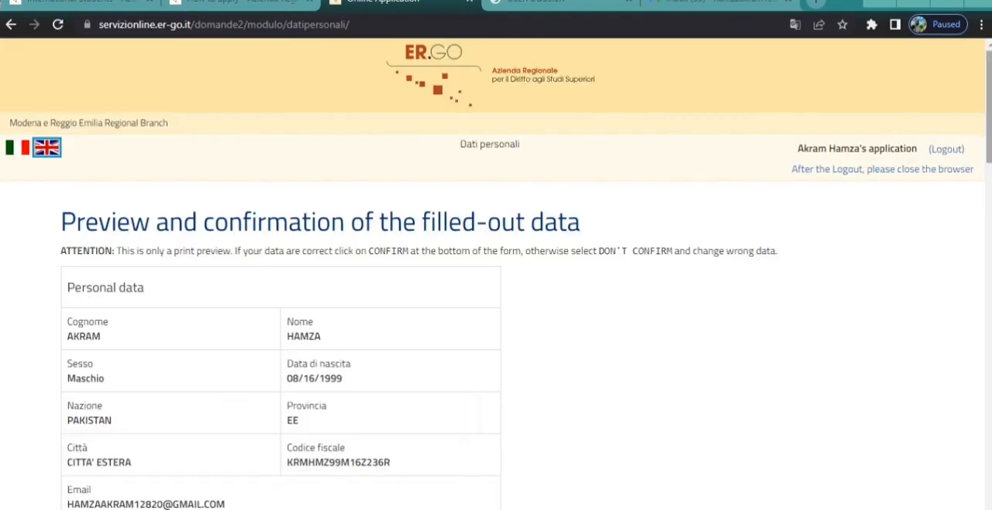
Step: Review the preview of the filled-out personal data and confirm it definitively
scroll(418, 280, "down", 3)
scroll(496, 274, "down", 10)
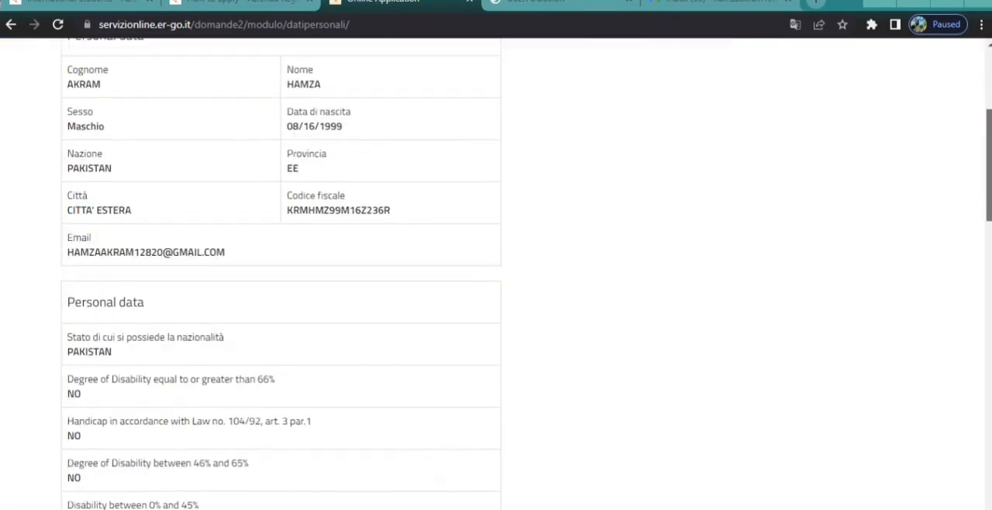
scroll(496, 274, "down", 3)
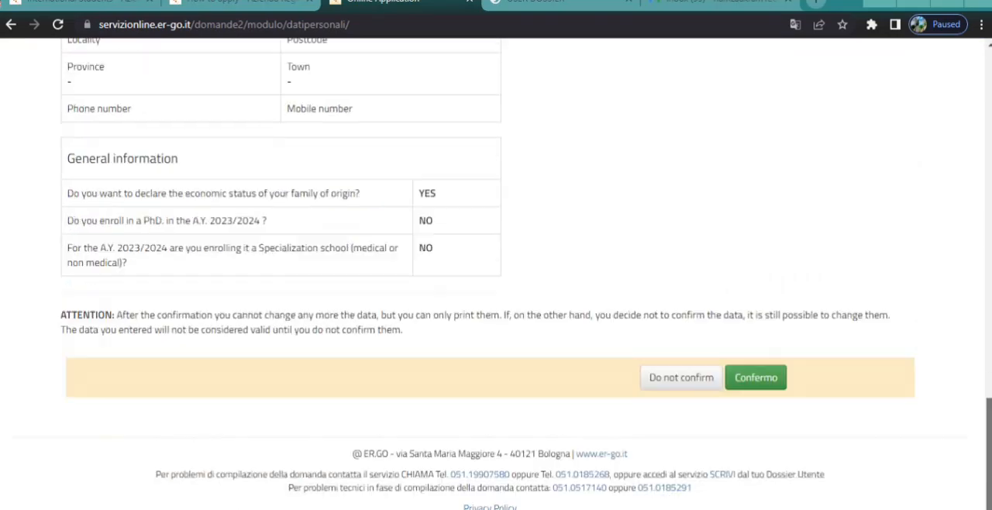
left_click(760, 388)
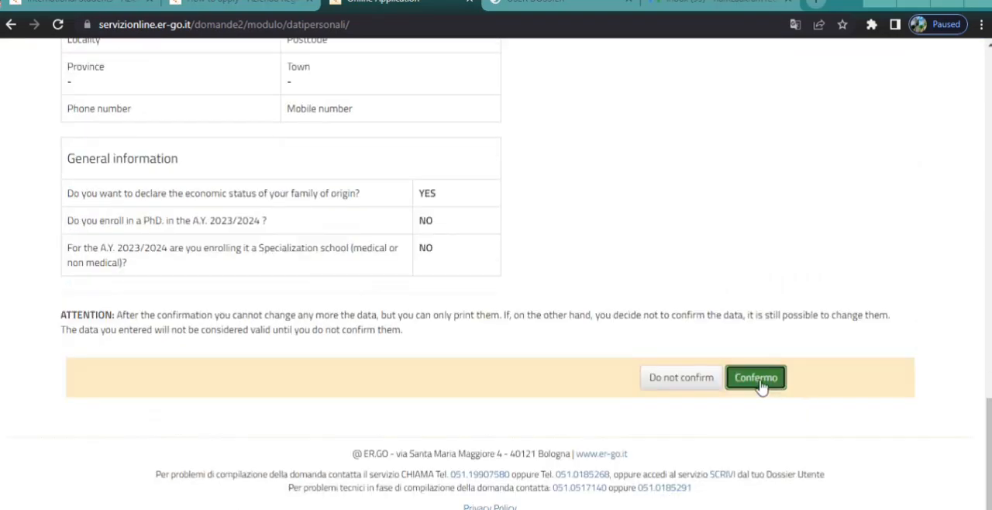
left_click(671, 246)
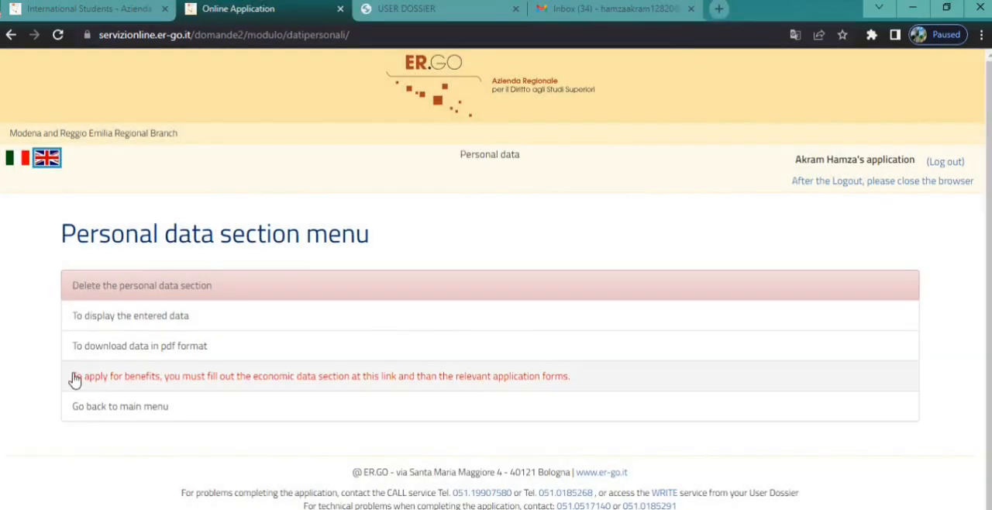
Step: Start the economic data section with incomes abroad and answer No to marriage, independent student status and residence outside the family unit
left_click(150, 380)
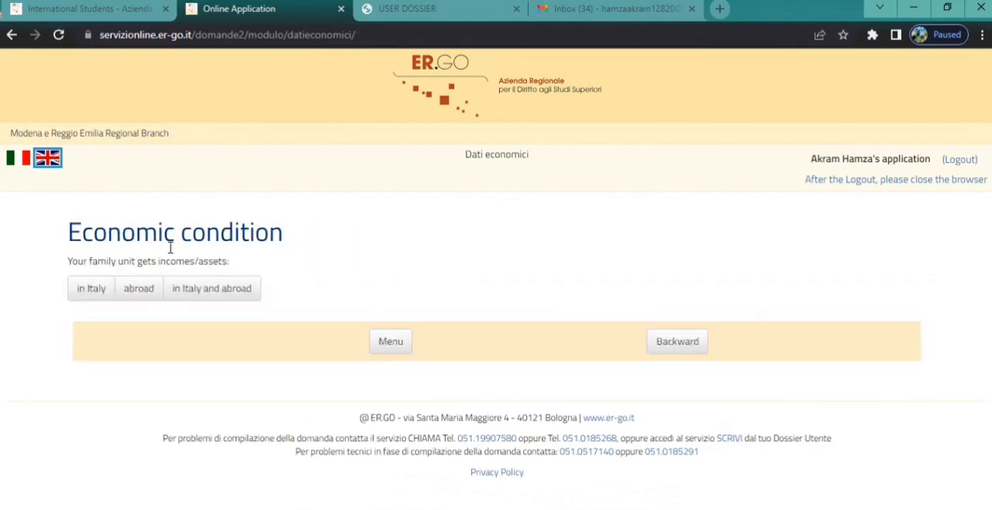
left_click(141, 291)
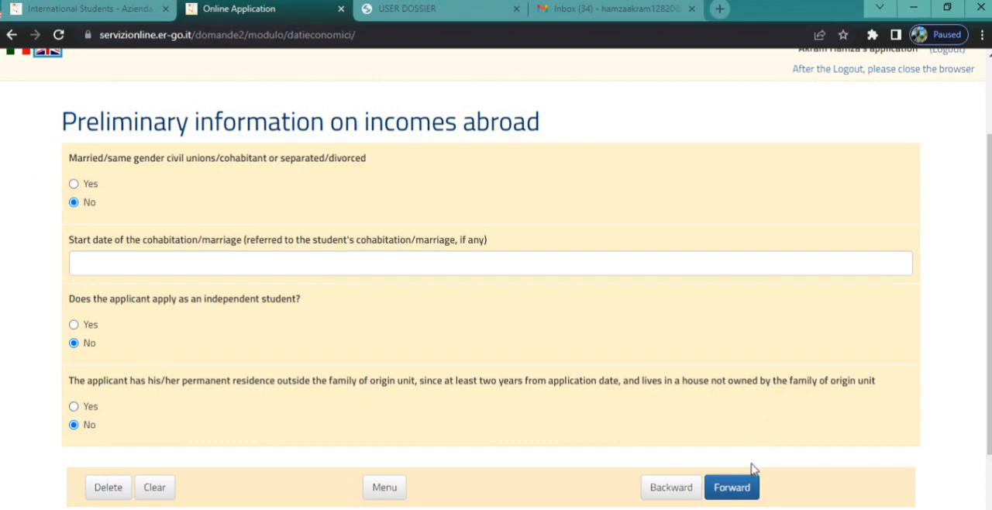
left_click(734, 486)
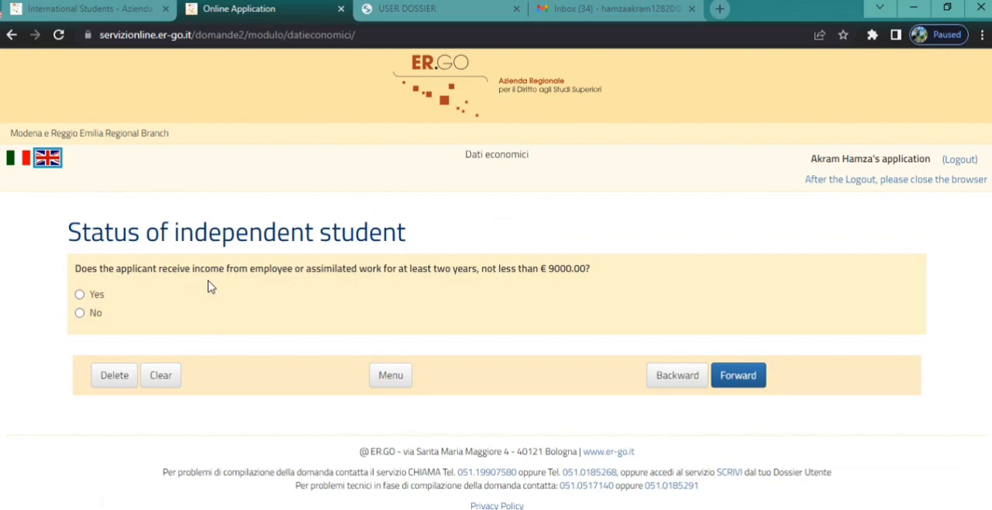
Step: Answer No to receiving work income of at least € 9000.00 and No to being an orphan of both parents
left_click(80, 313)
left_click(750, 377)
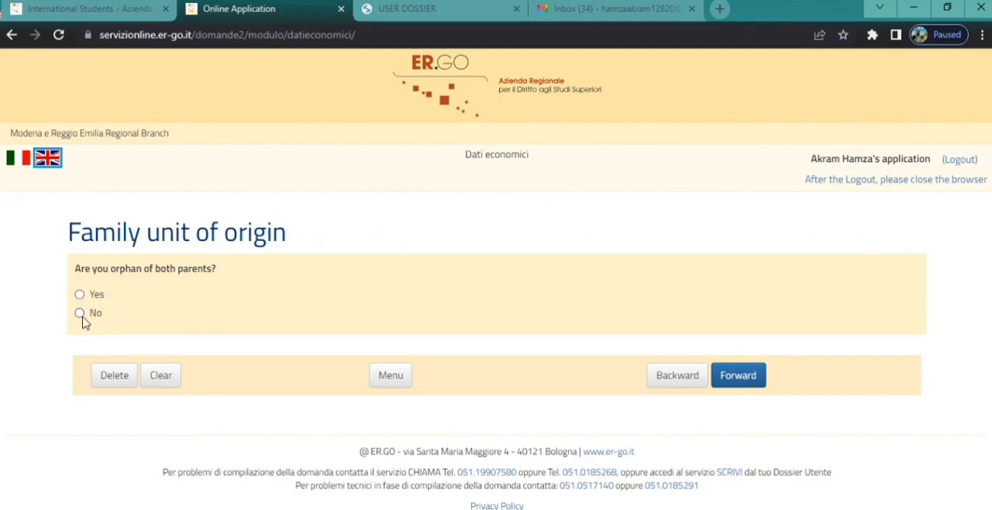
left_click(746, 375)
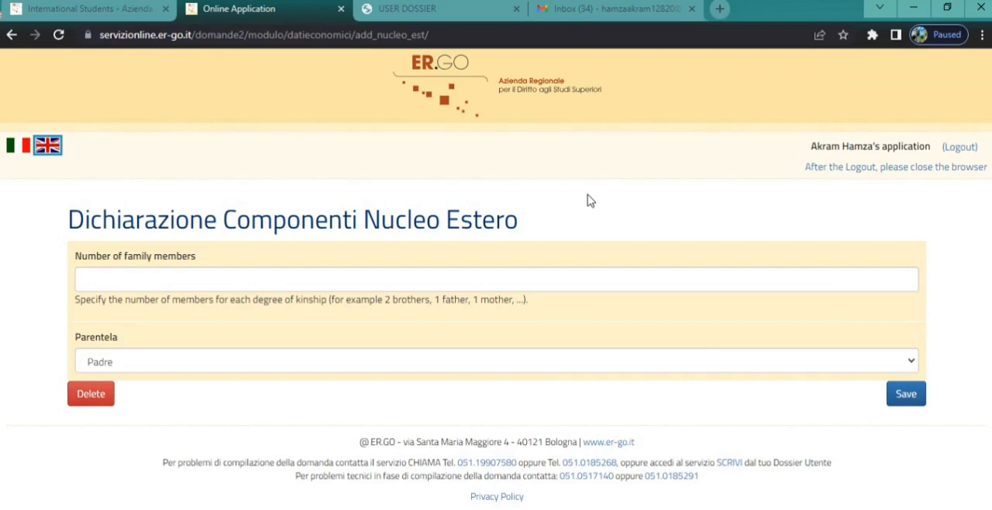
Step: Declare 2 family members with the kinship Sorella/fratello, save the entry and continue past the family unit abroad
left_click(254, 281)
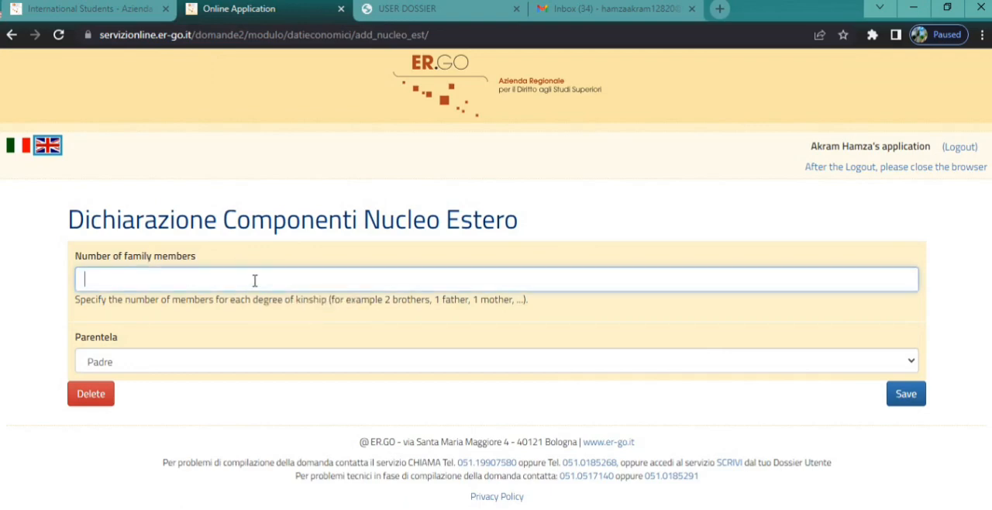
left_click(420, 362)
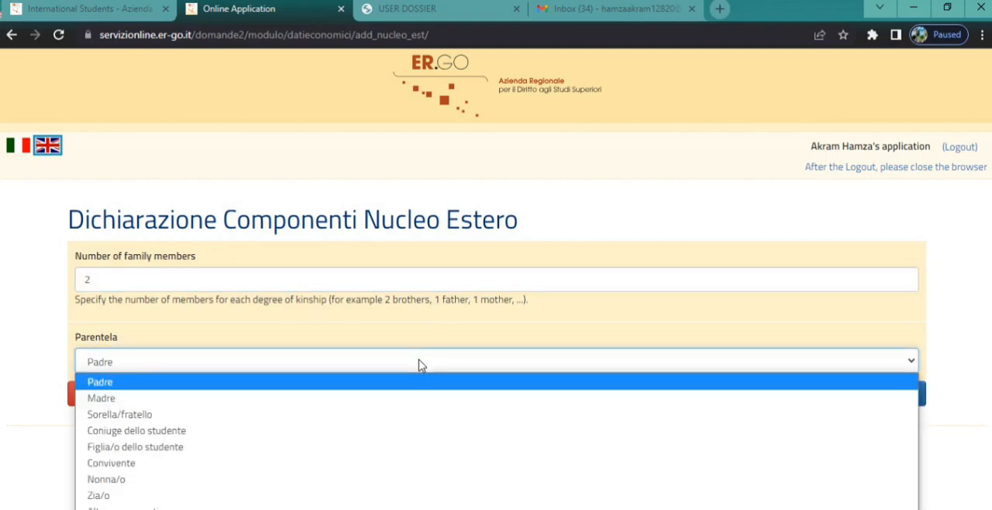
left_click(128, 418)
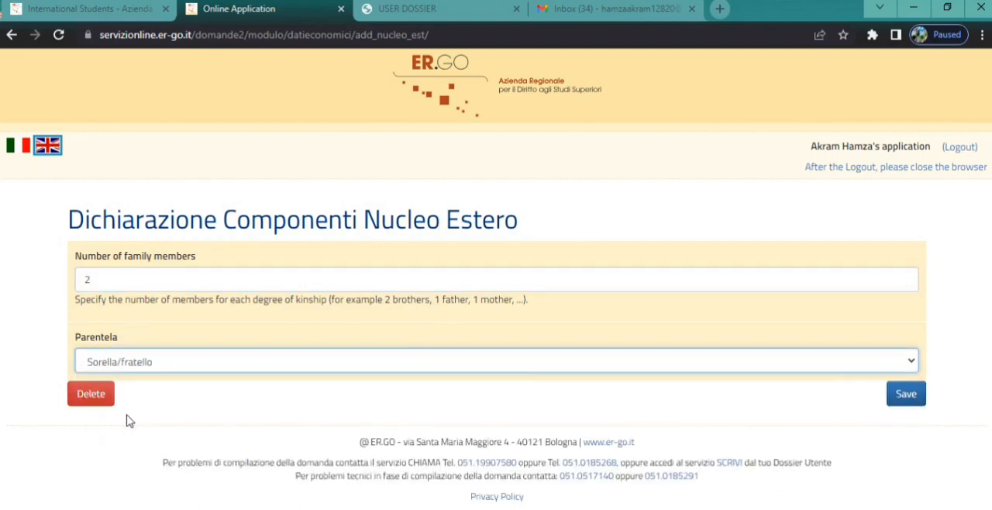
left_click(902, 396)
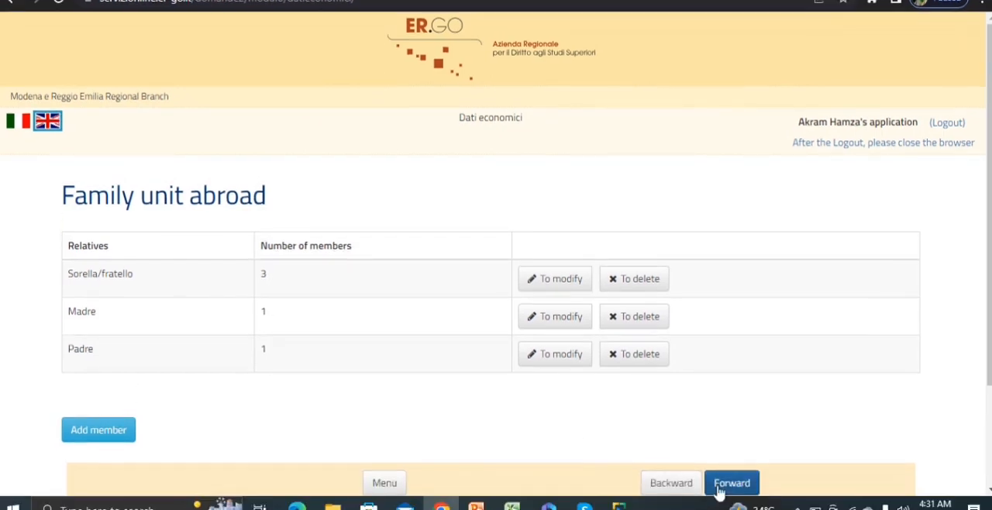
left_click(732, 485)
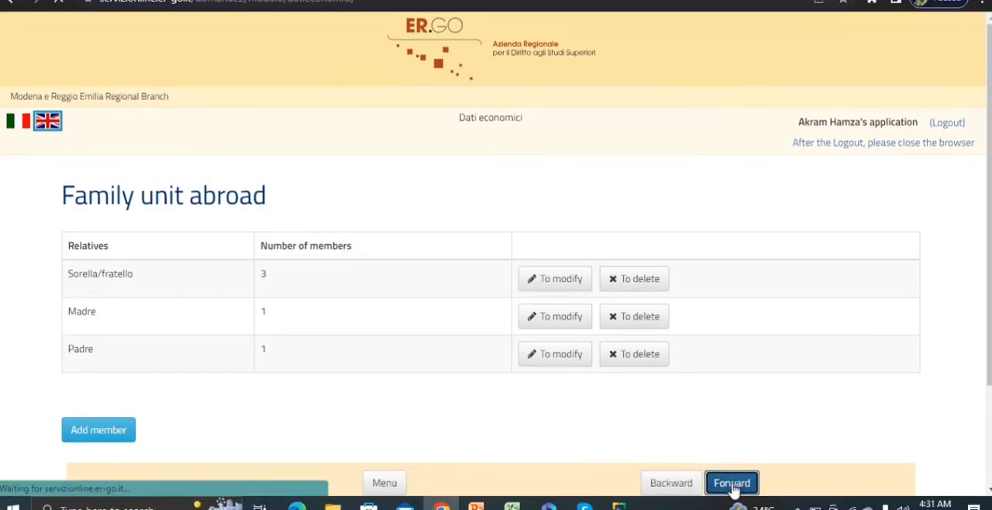
Step: Set the siblings present to NO SELECTION, choose the household option with underage daughters/sons and submit the income situation abroad
scroll(381, 188, "down", 3)
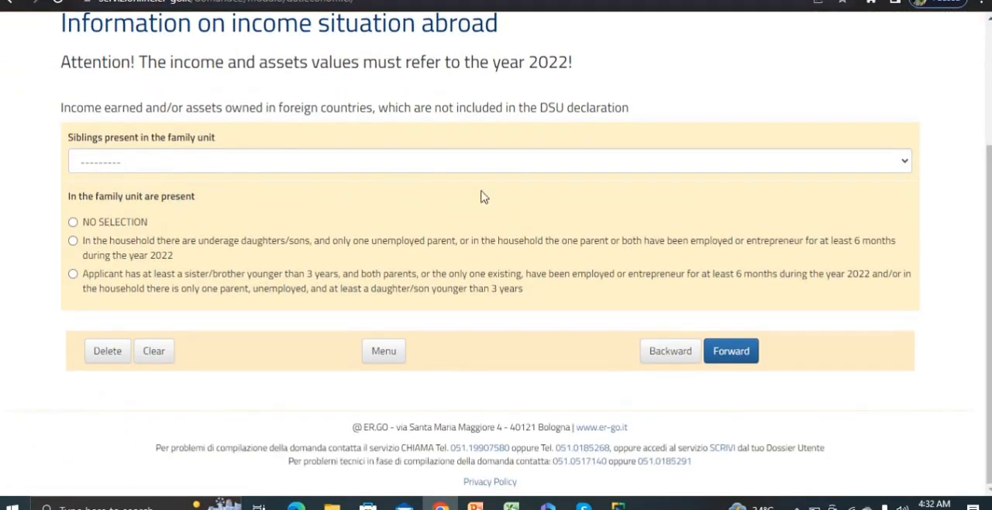
left_click(871, 163)
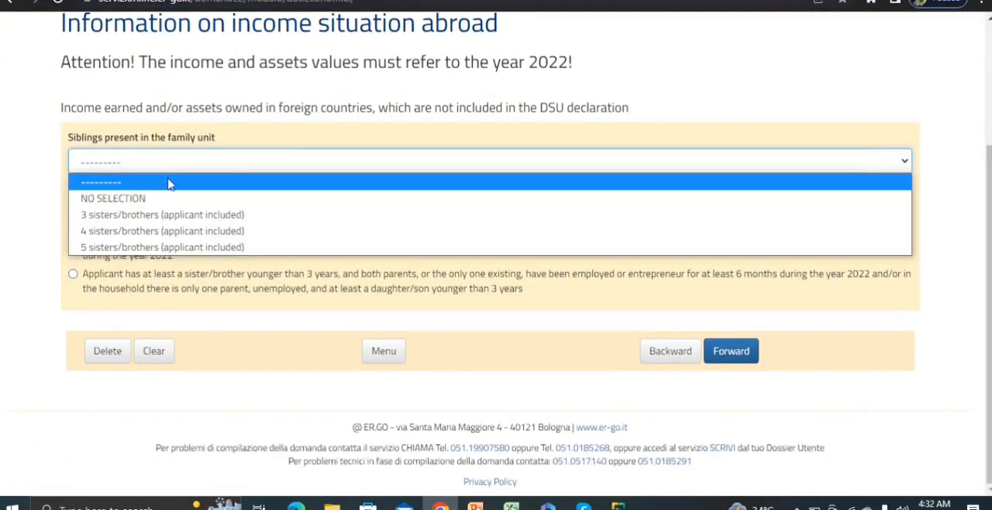
left_click(137, 200)
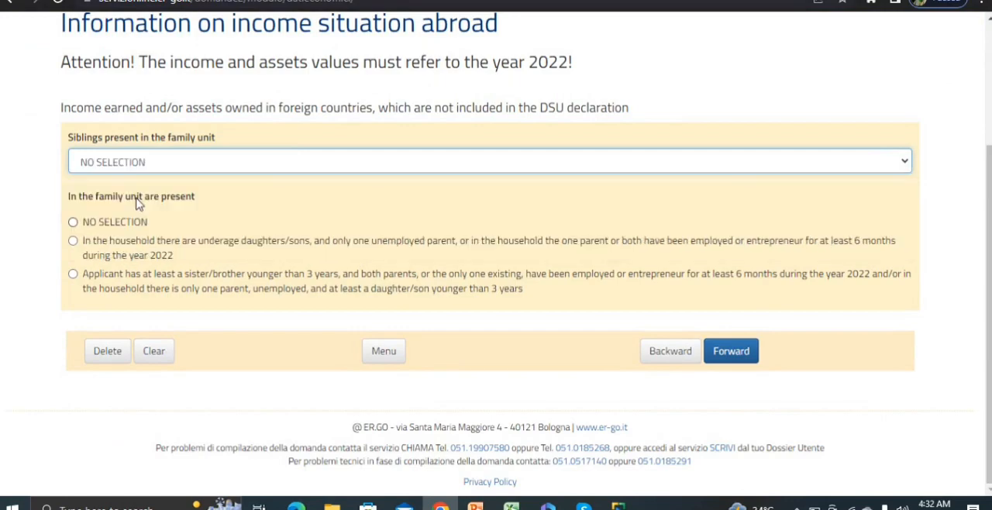
left_click(73, 241)
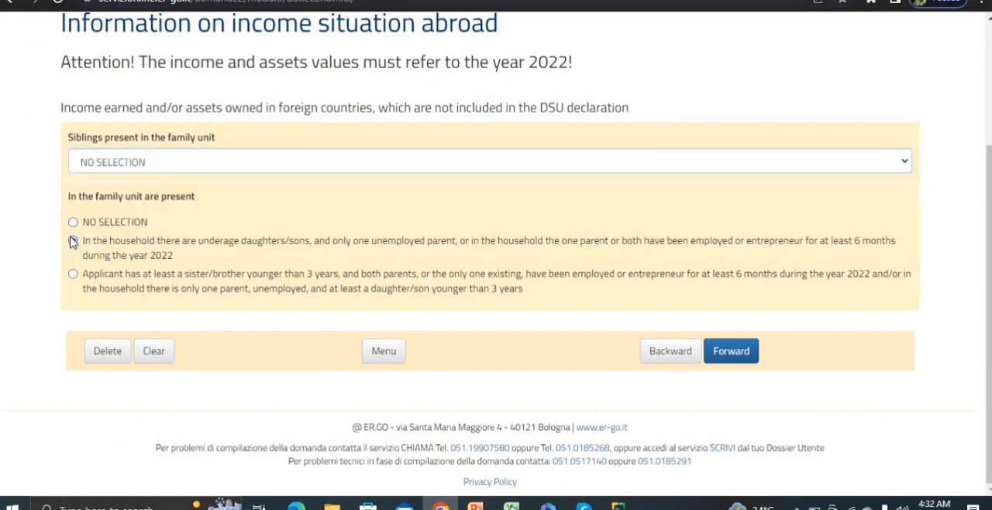
left_click(728, 353)
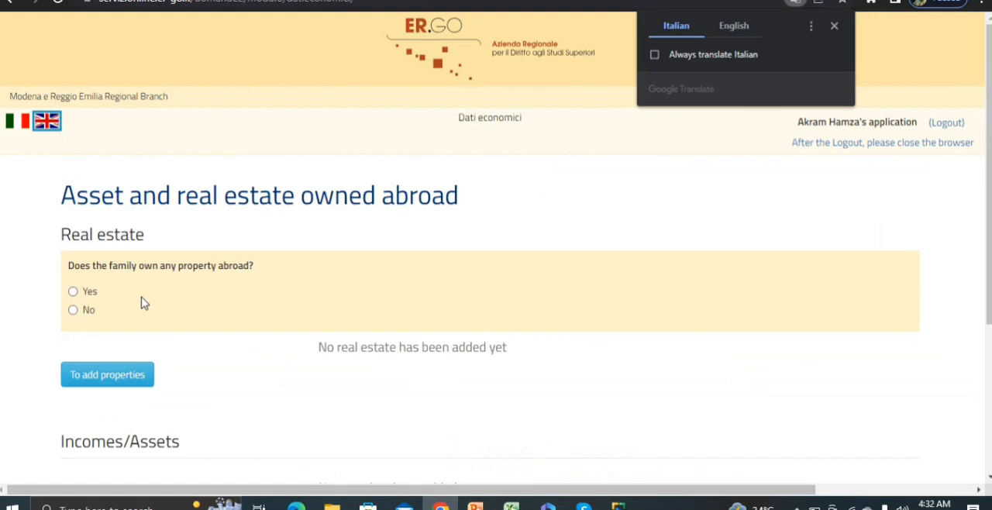
Step: Answer No to owning property abroad and begin an income/assets entry for Padre with owned assets of 0
left_click(72, 310)
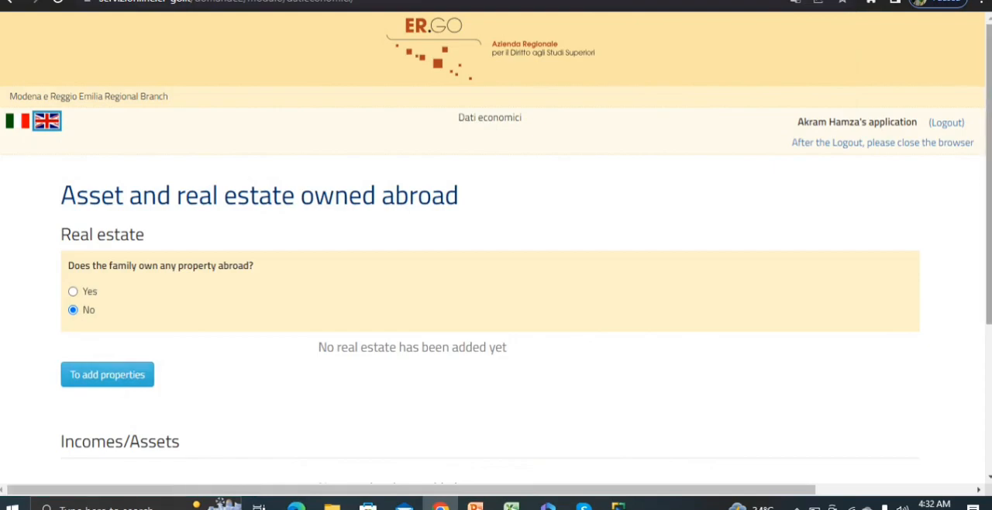
scroll(217, 350, "down", 2)
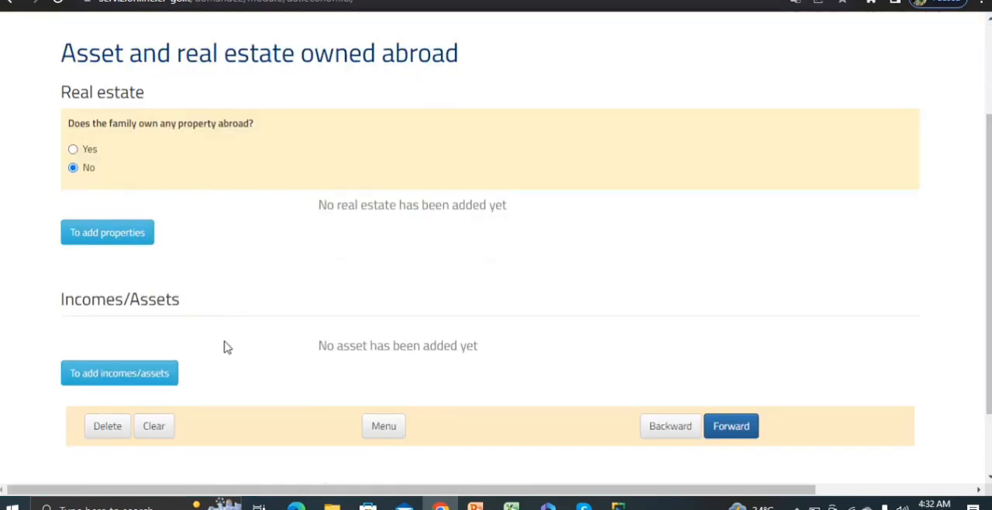
left_click(116, 374)
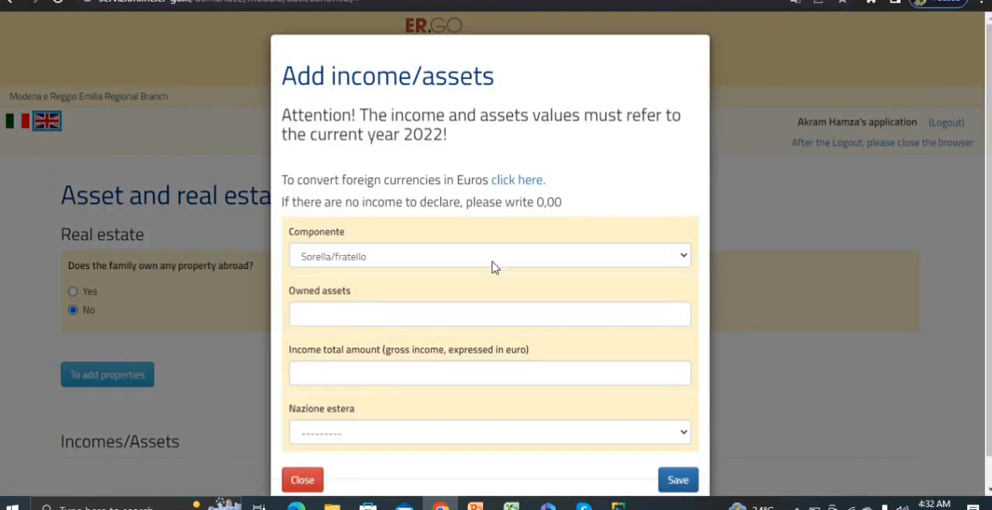
left_click(601, 258)
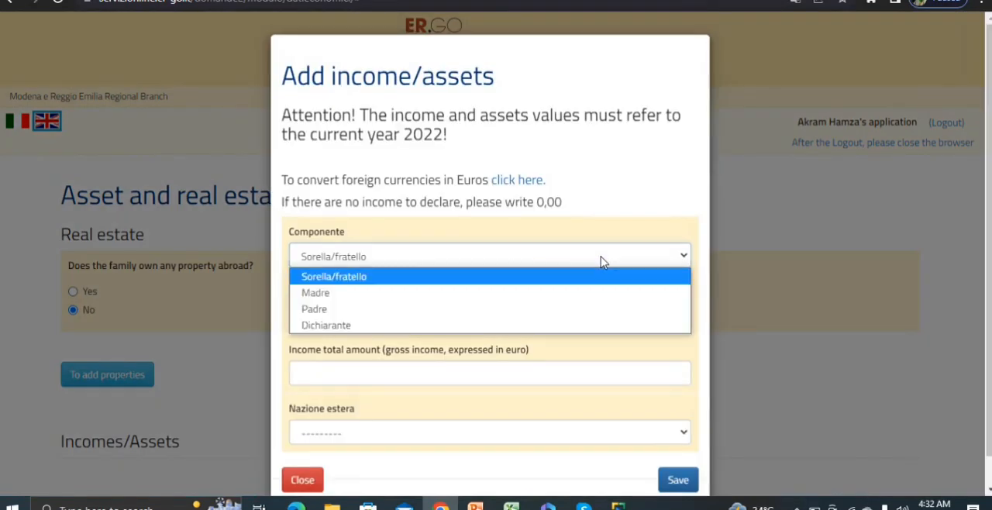
left_click(343, 308)
left_click(329, 309)
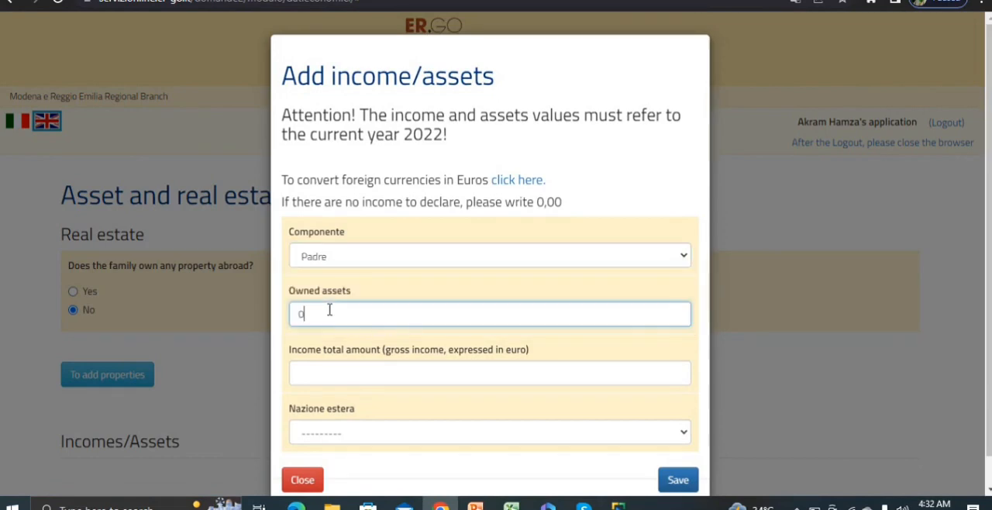
type("0")
Step: Set Padre's total income to 2000 euros and the foreign country to PAKISTAN, and save the entry
left_click(330, 373)
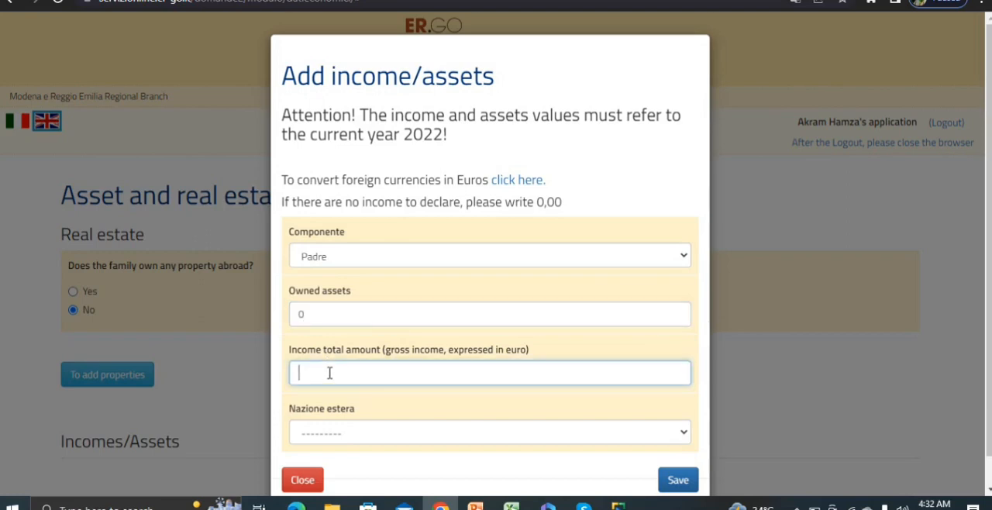
type("2000")
left_click(461, 439)
type("pal")
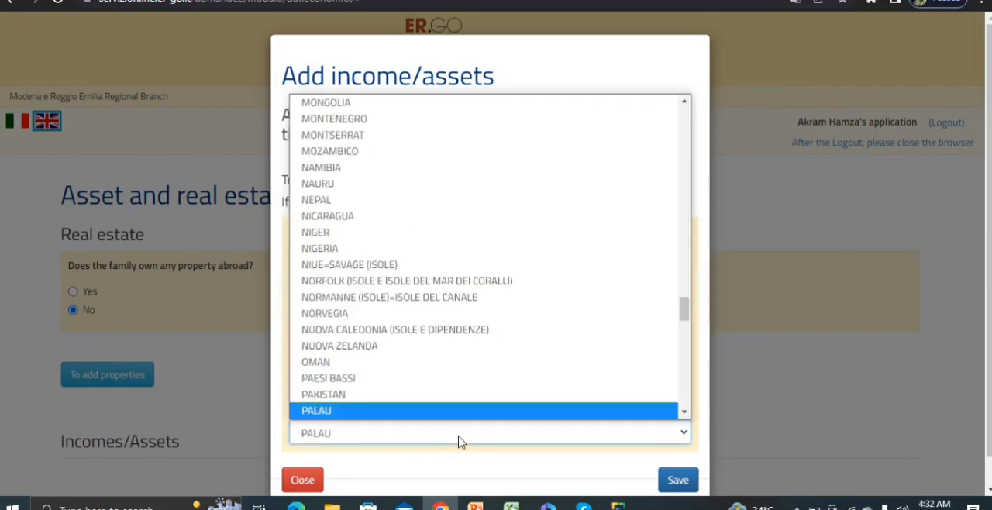
left_click(364, 395)
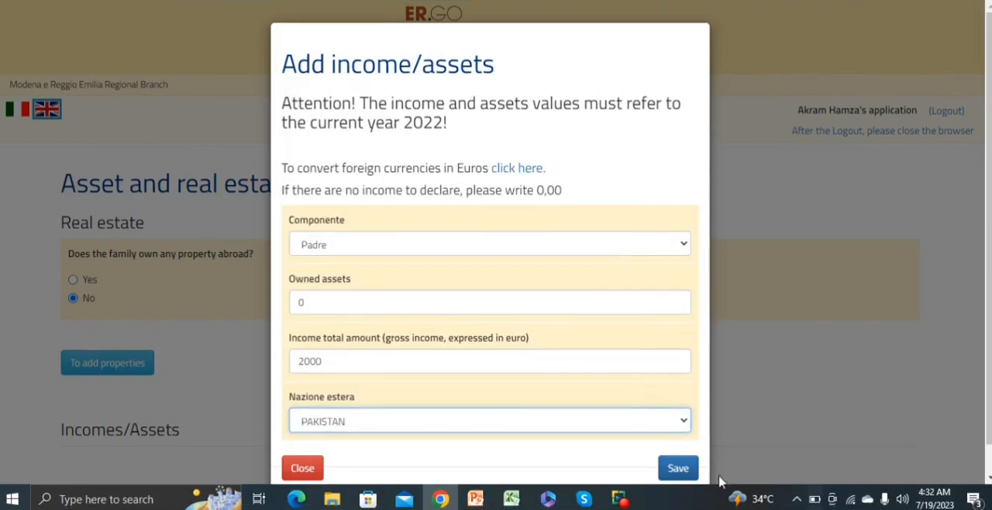
left_click(678, 469)
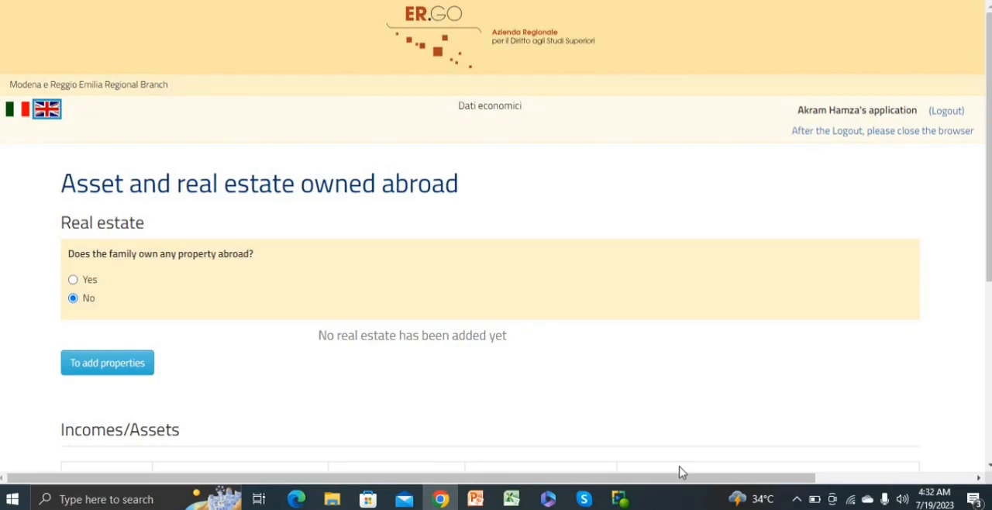
Step: Add an income/assets entry for Madre with owned assets 0, total income 0 and foreign country PAKISTAN
scroll(293, 271, "down", 4)
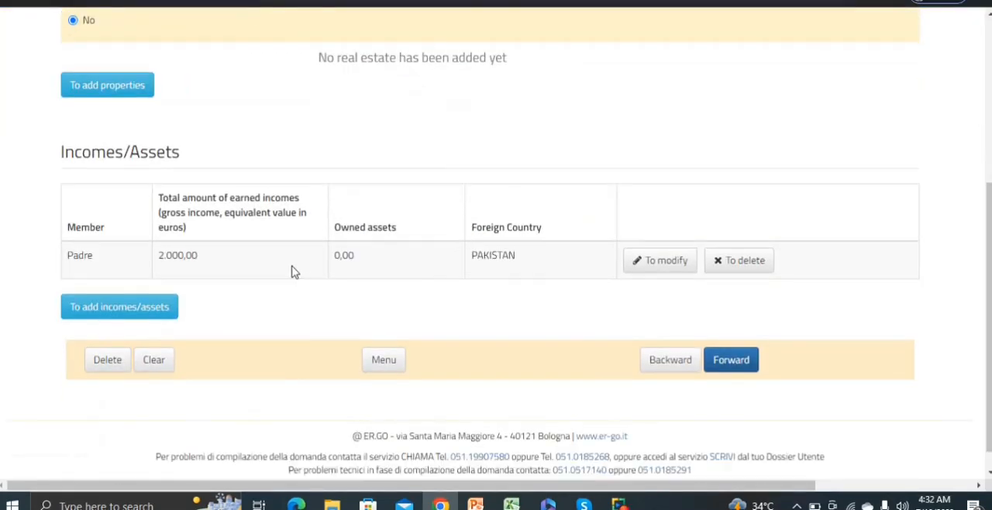
left_click(121, 310)
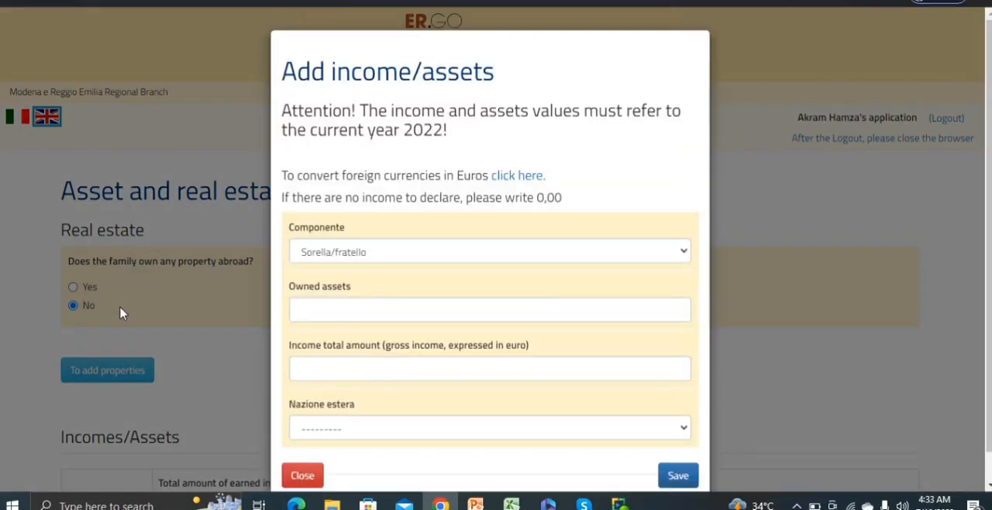
left_click(417, 255)
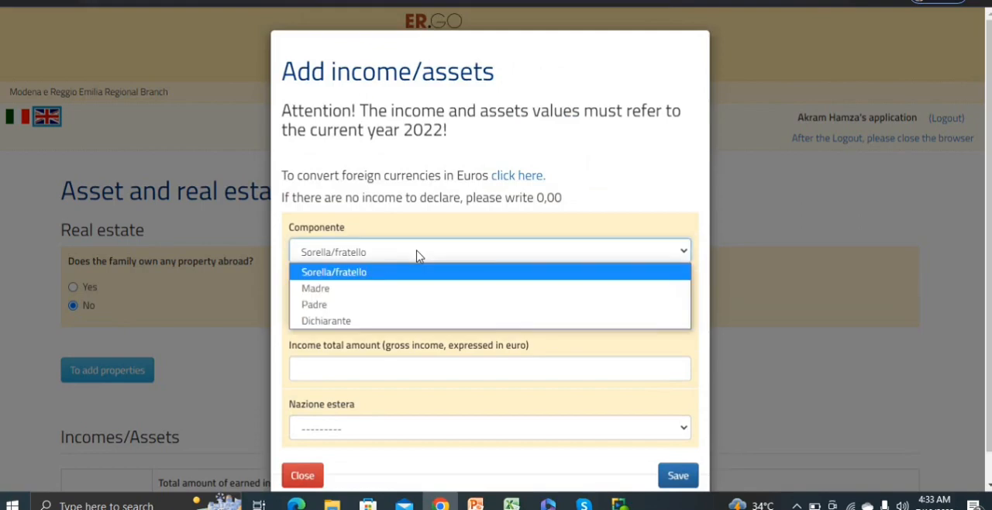
left_click(326, 293)
left_click(334, 306)
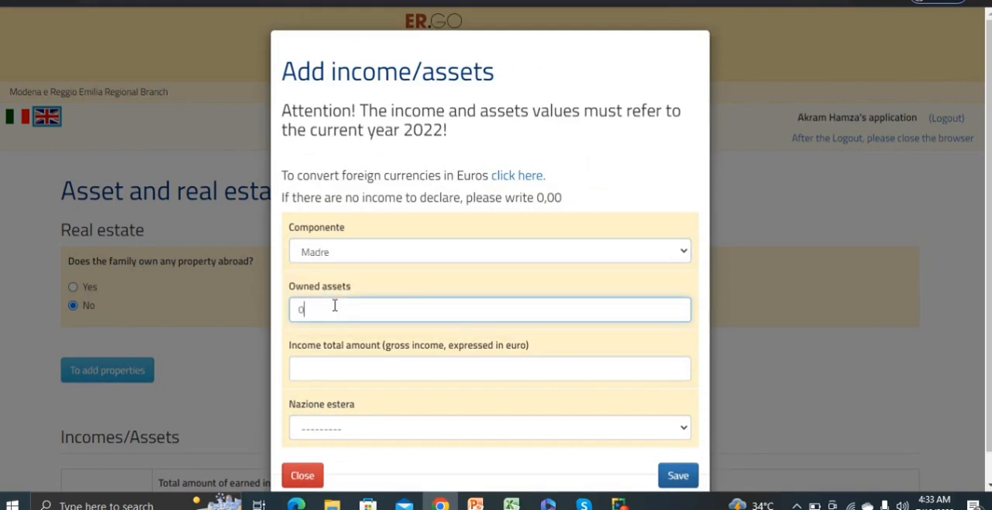
left_click(330, 367)
type("0")
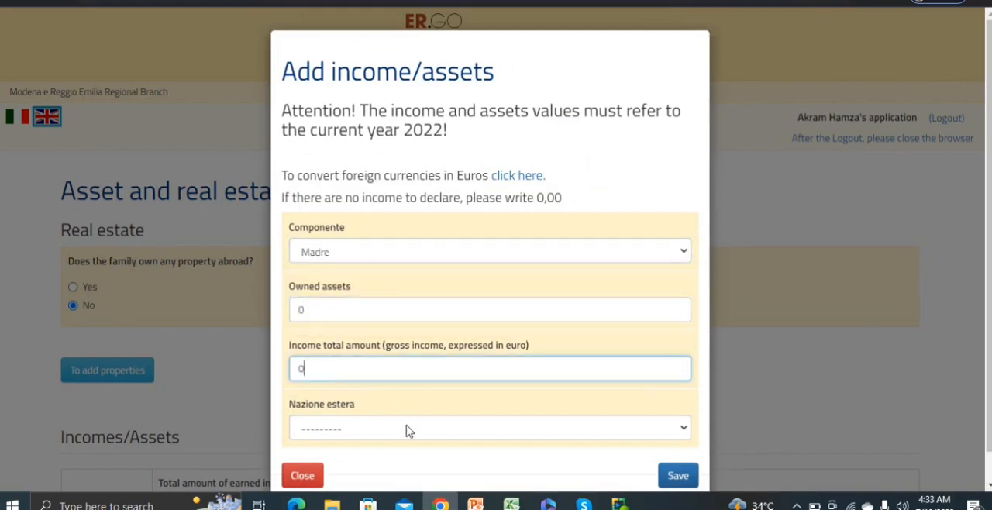
left_click(407, 429)
type("pak")
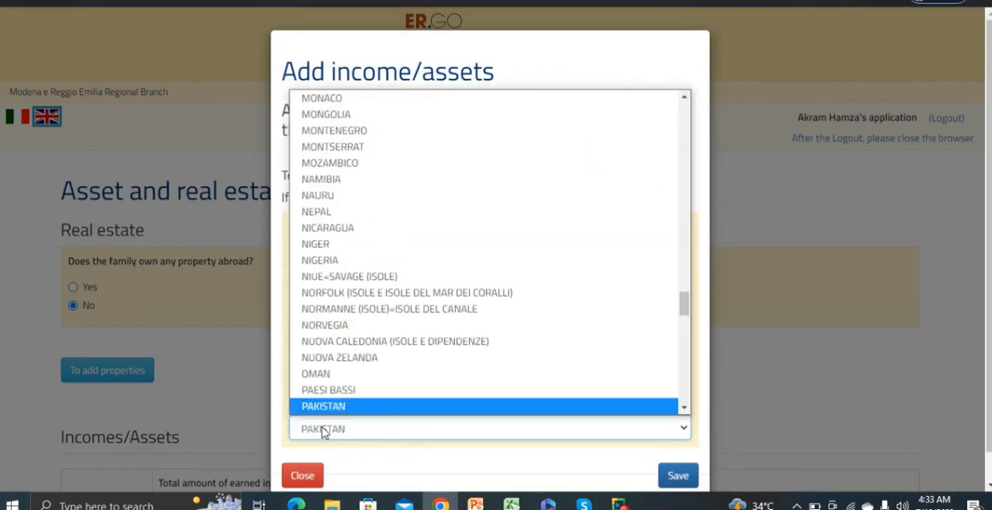
left_click(363, 406)
left_click(677, 476)
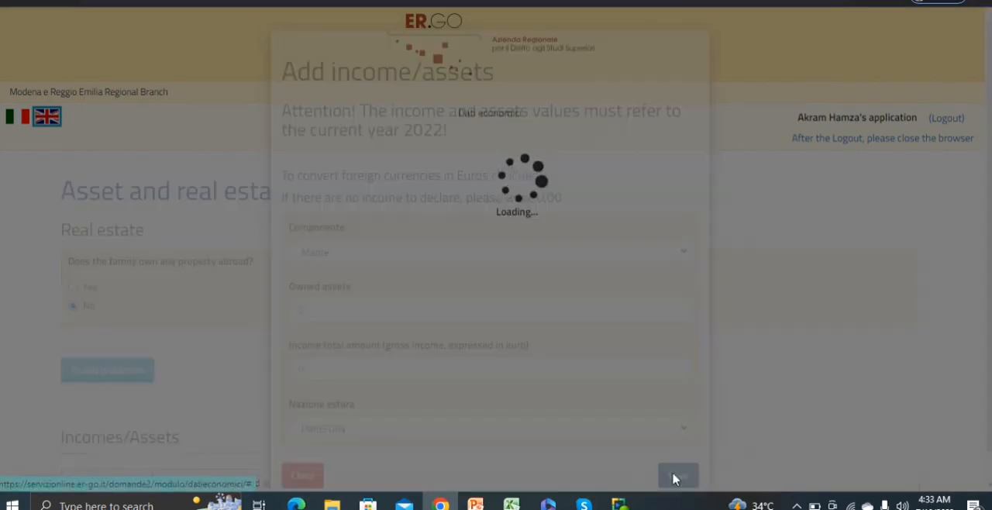
Step: Submit the declared incomes/assets and proceed through the economic requirements control to the data preview
scroll(496, 255, "down", 1)
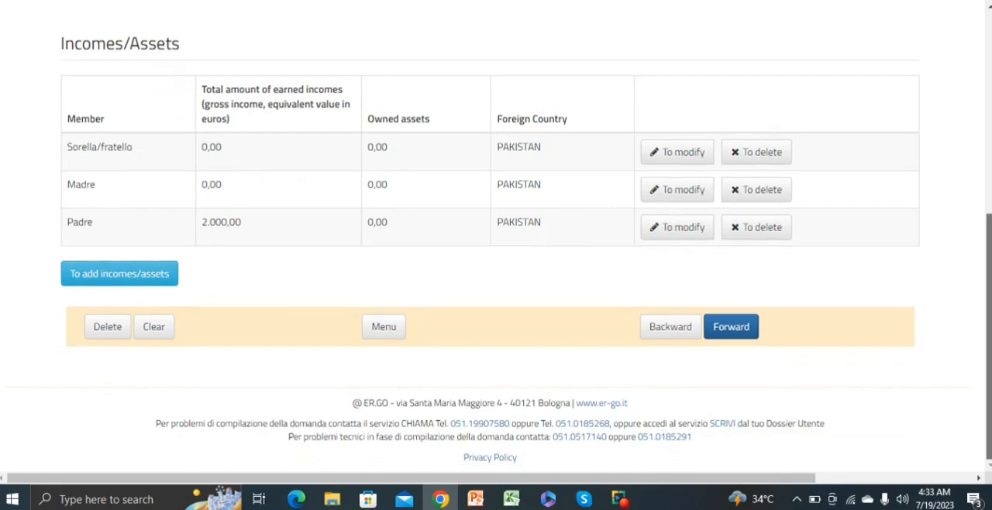
left_click(729, 327)
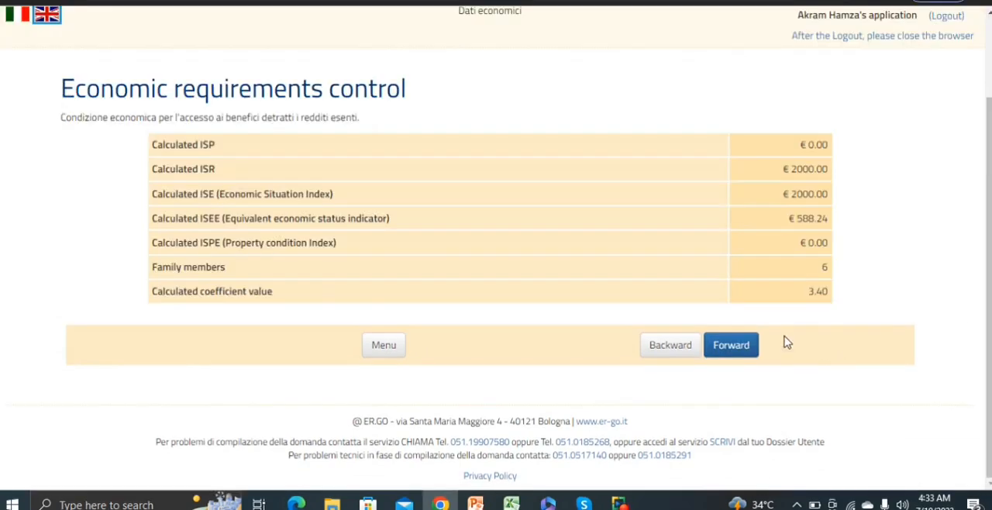
left_click(740, 349)
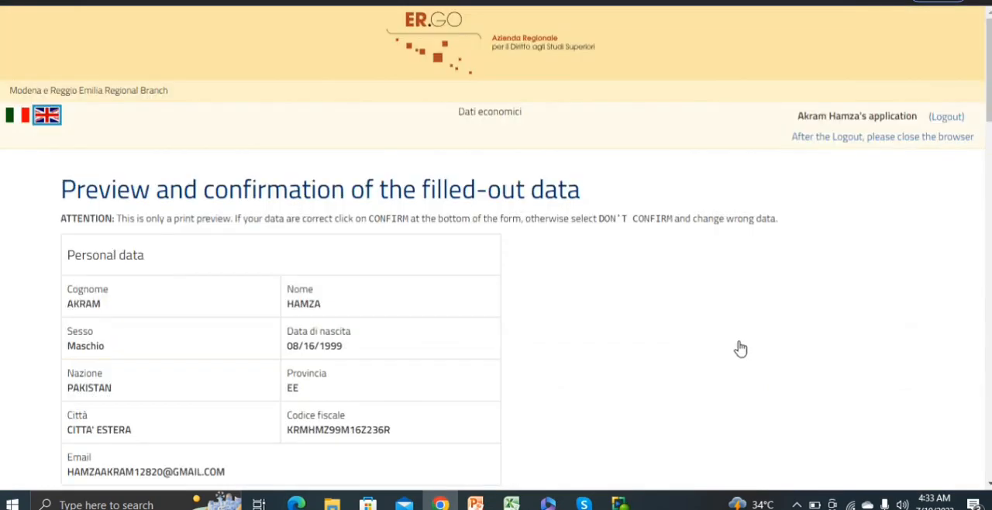
Step: Review the preview of the economic data, confirm it definitively and dismiss the reminder about the No tax area form
scroll(740, 349, "down", 12)
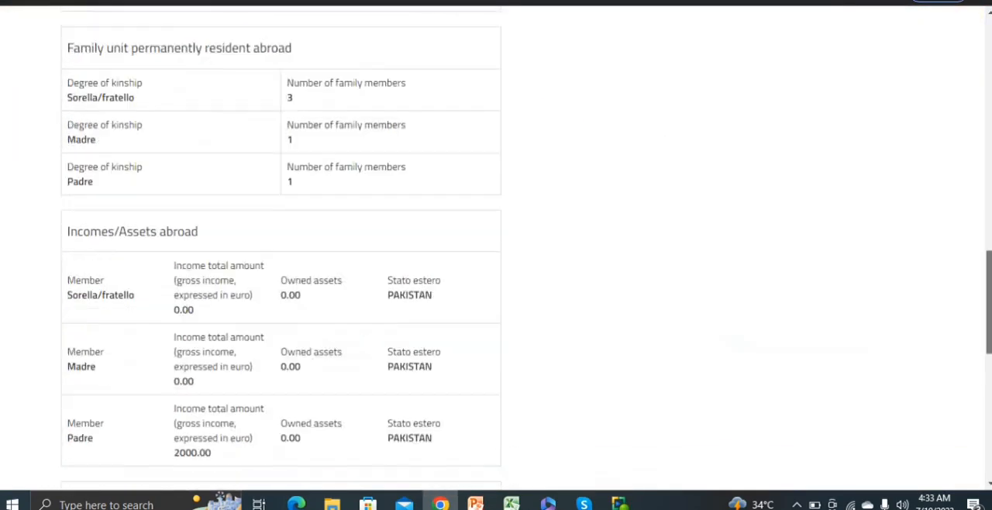
scroll(879, 396, "down", 8)
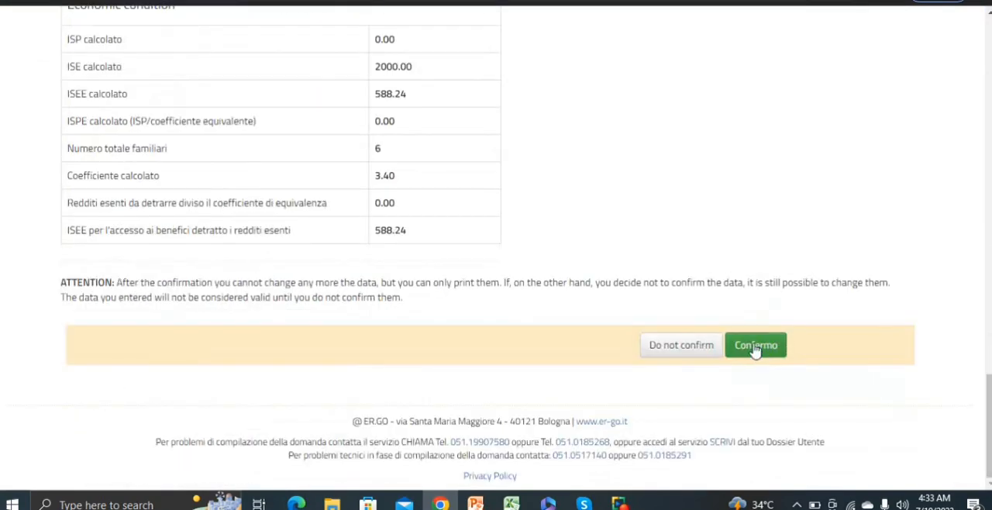
left_click(756, 345)
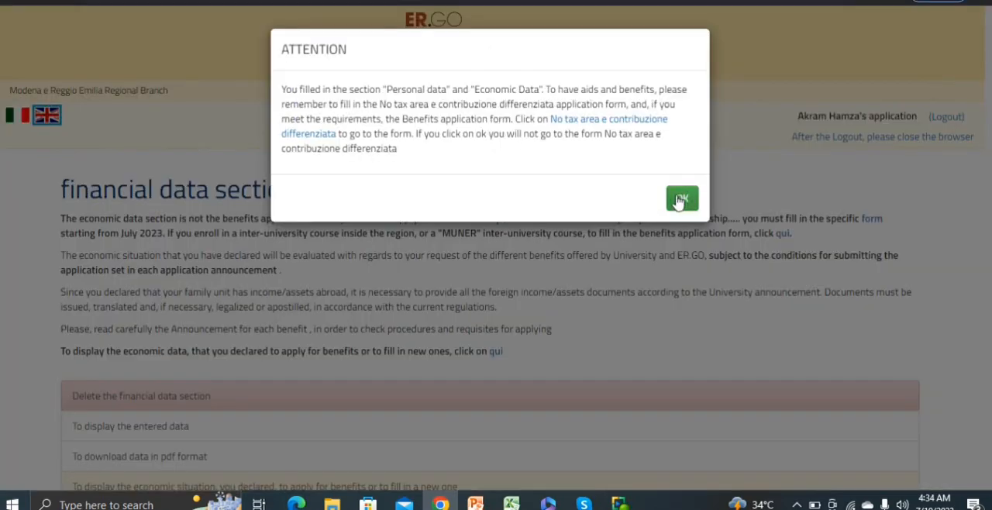
double_click(680, 201)
left_click(682, 199)
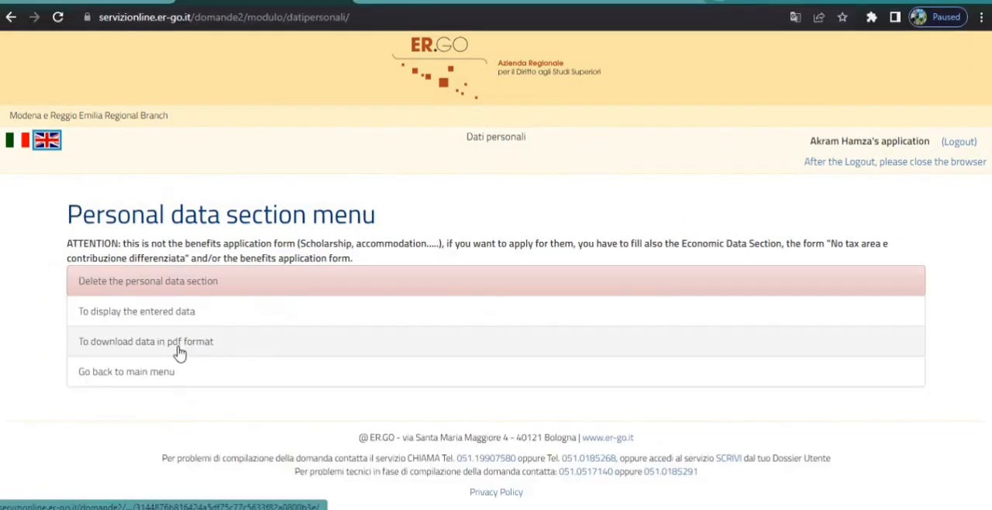
Step: Return to the main menu and access the Competitive benefits application form
left_click(152, 373)
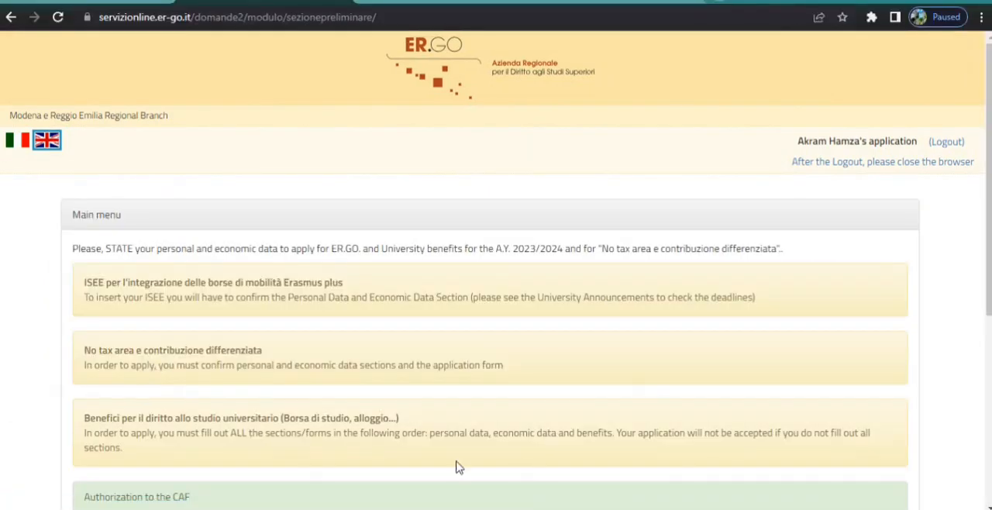
scroll(460, 469, "down", 4)
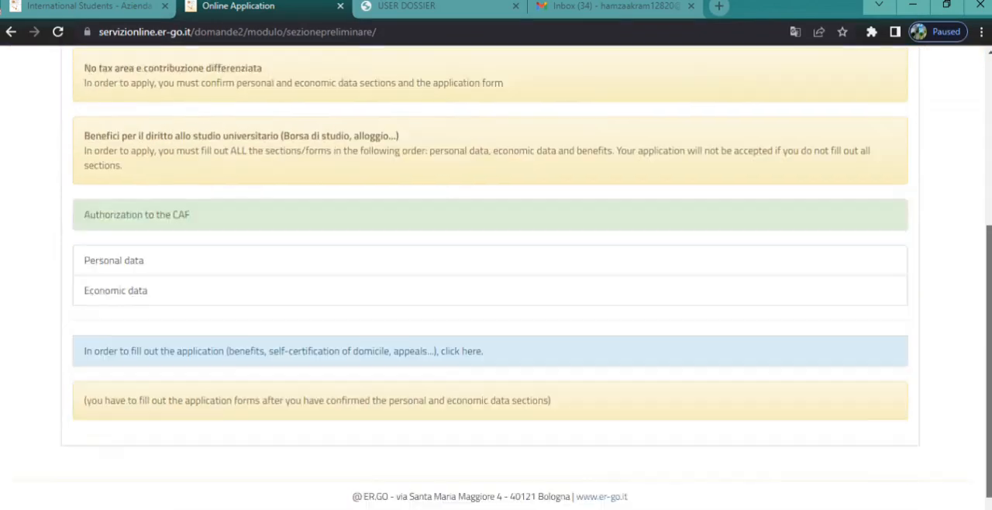
scroll(357, 360, "down", 1)
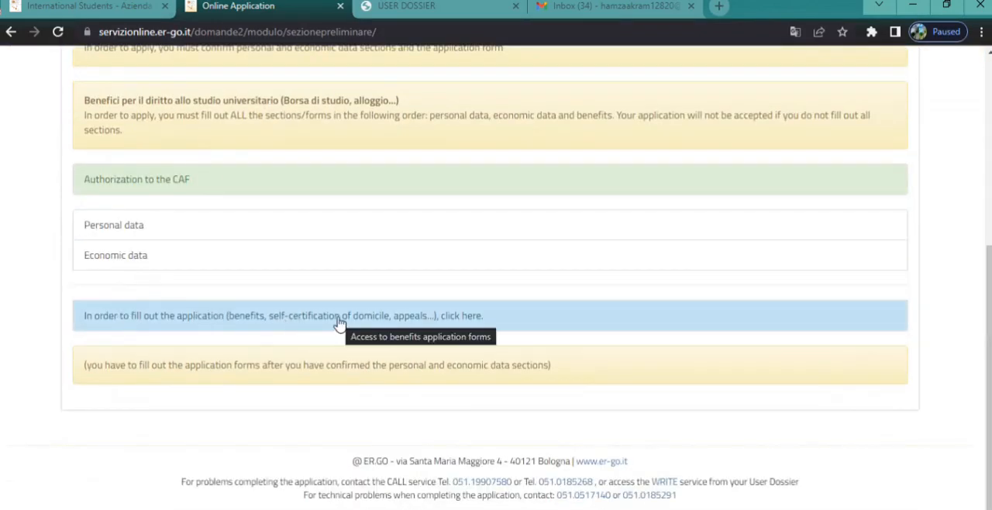
left_click(461, 317)
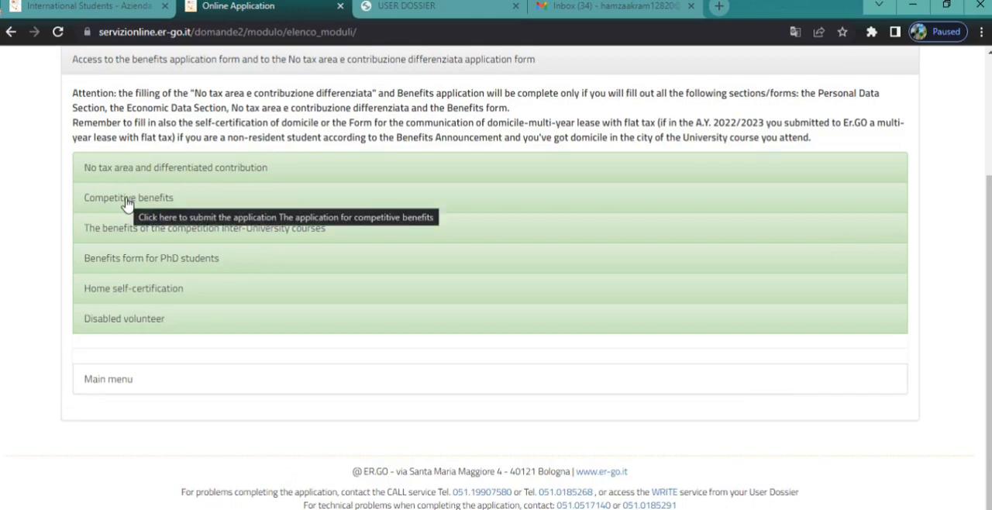
left_click(112, 200)
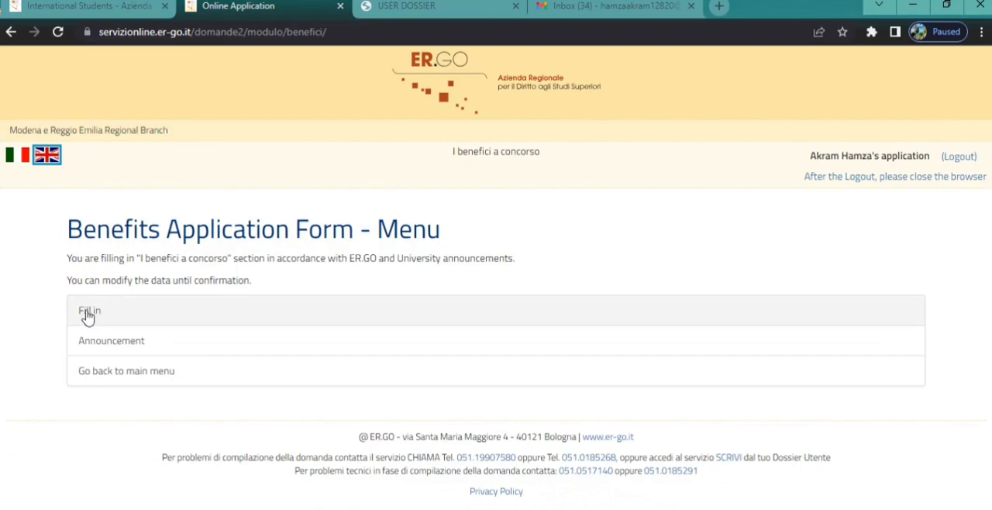
Step: Start filling in the benefits form and proceed past the Attention notice and the personal and economic data summary
left_click(87, 317)
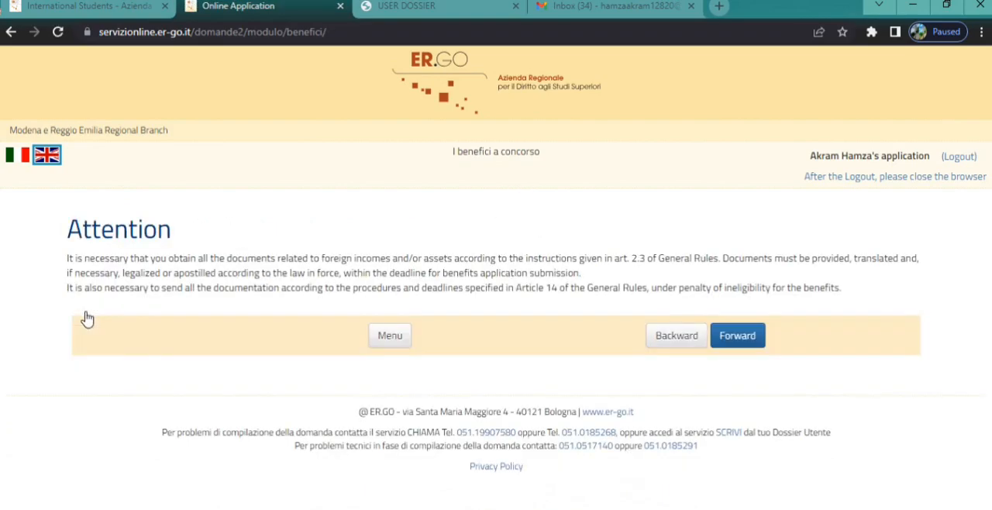
left_click(736, 339)
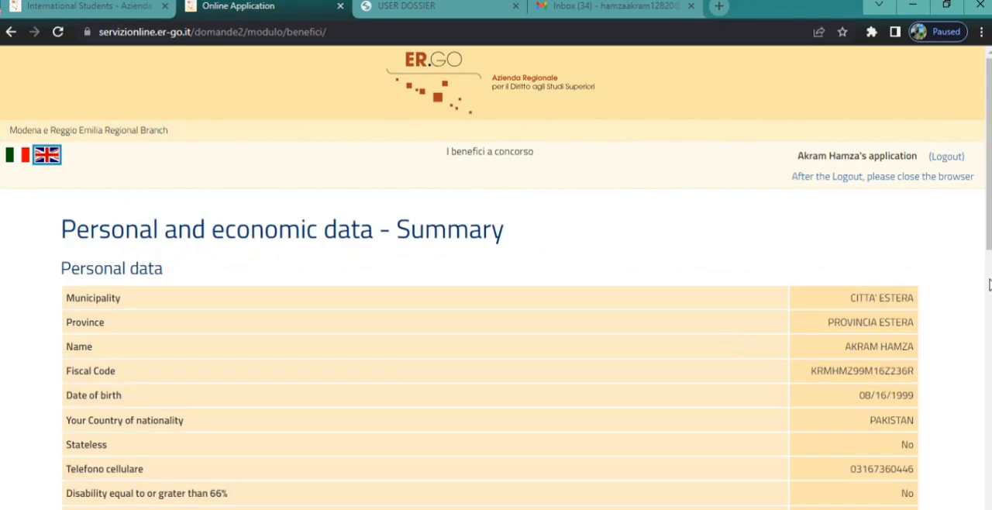
left_click_drag(989, 163, 989, 432)
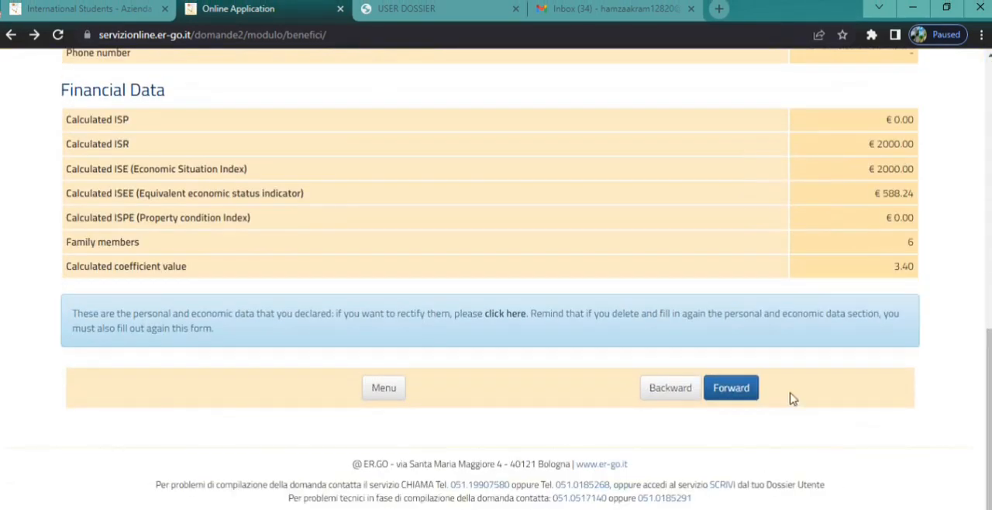
left_click(736, 390)
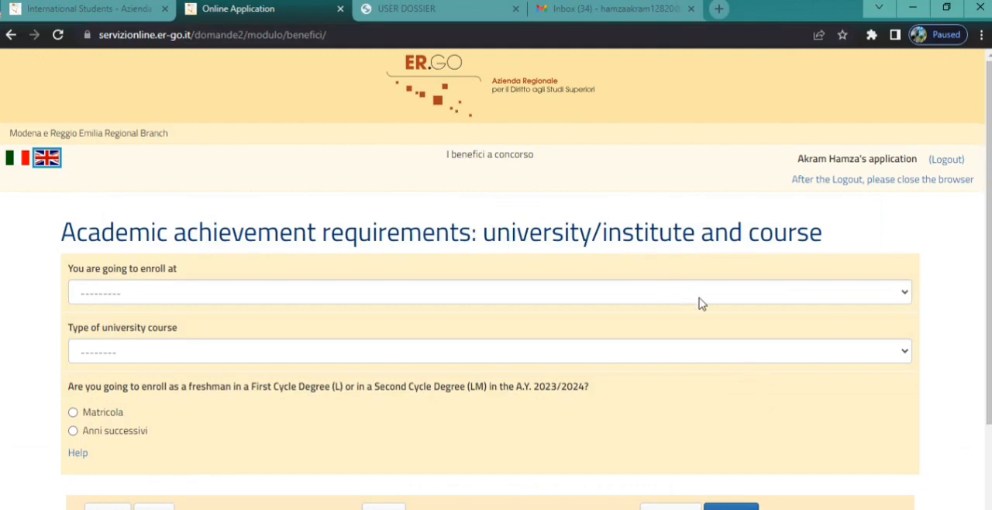
Step: Choose Università di Modena e Reggio Emilia, course type Laurea magistrale and enrollment as Matricola, and submit the university and course section
left_click(901, 295)
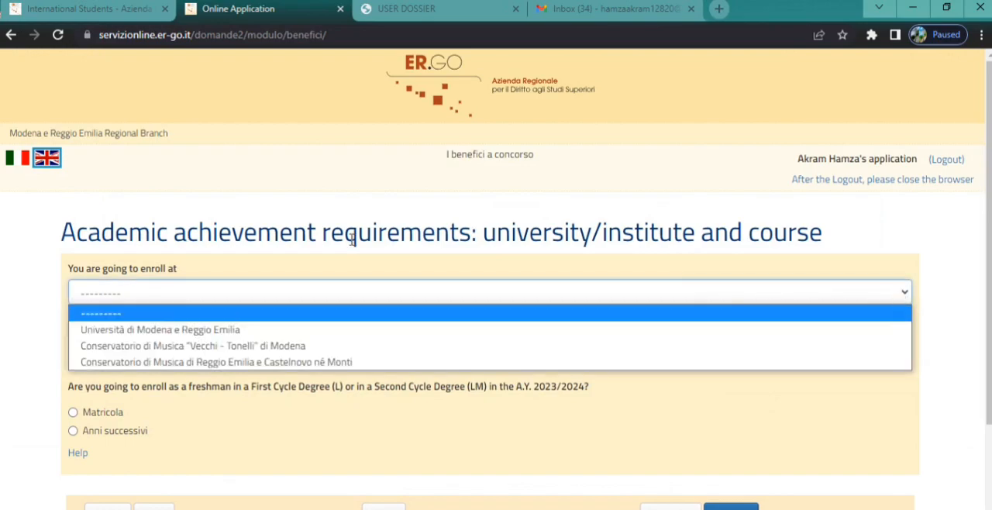
left_click(192, 331)
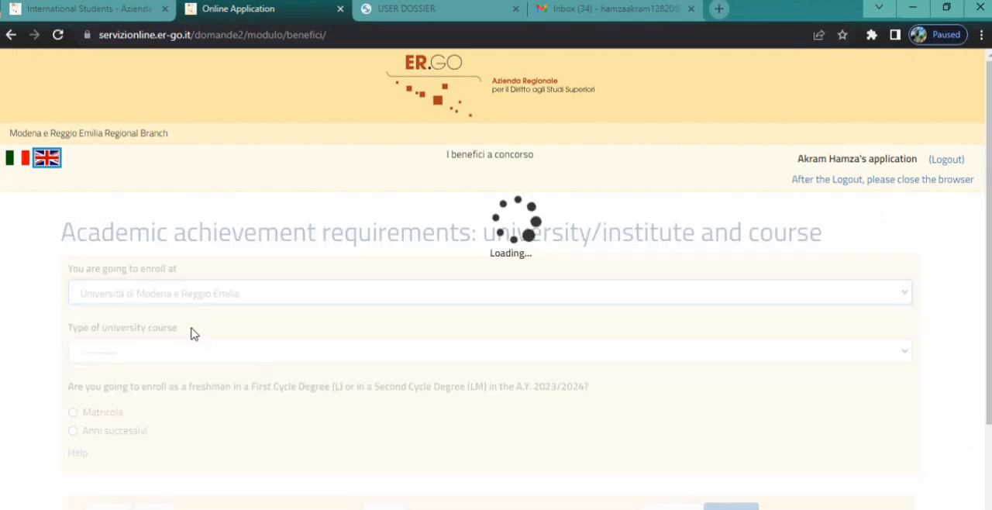
left_click(206, 354)
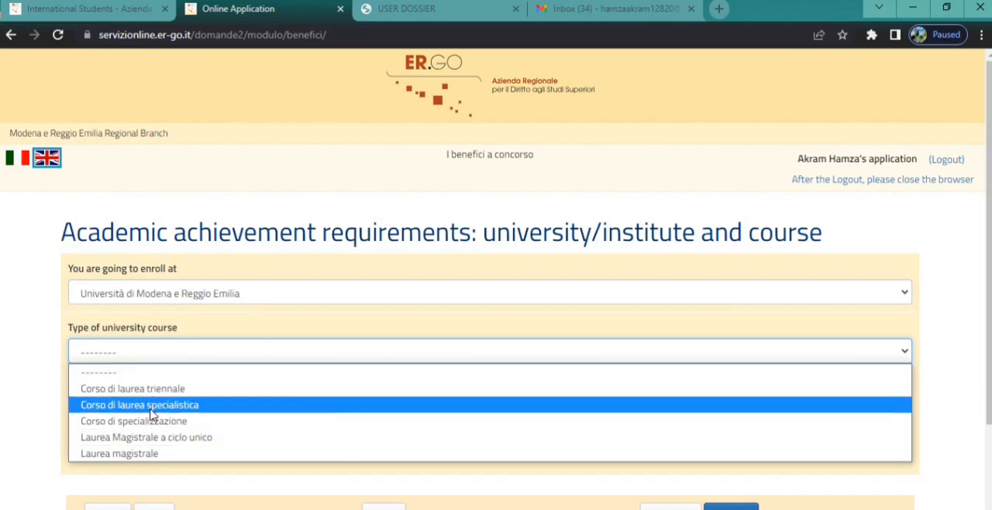
left_click(136, 454)
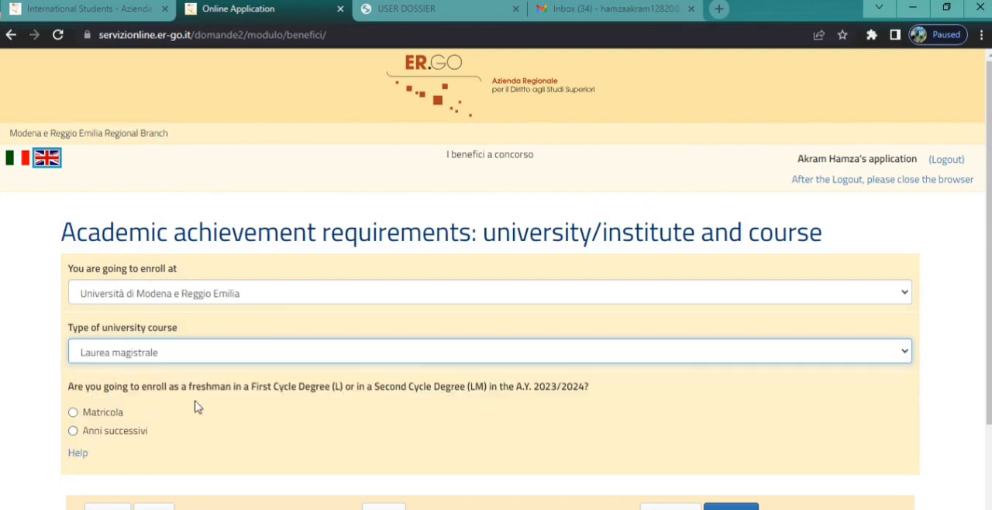
left_click(73, 412)
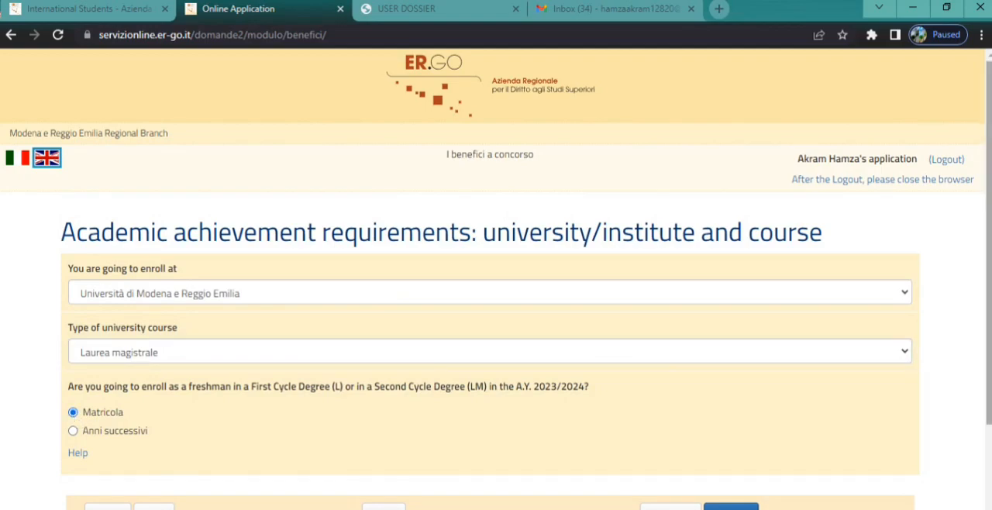
scroll(496, 310, "down", 2)
left_click(740, 387)
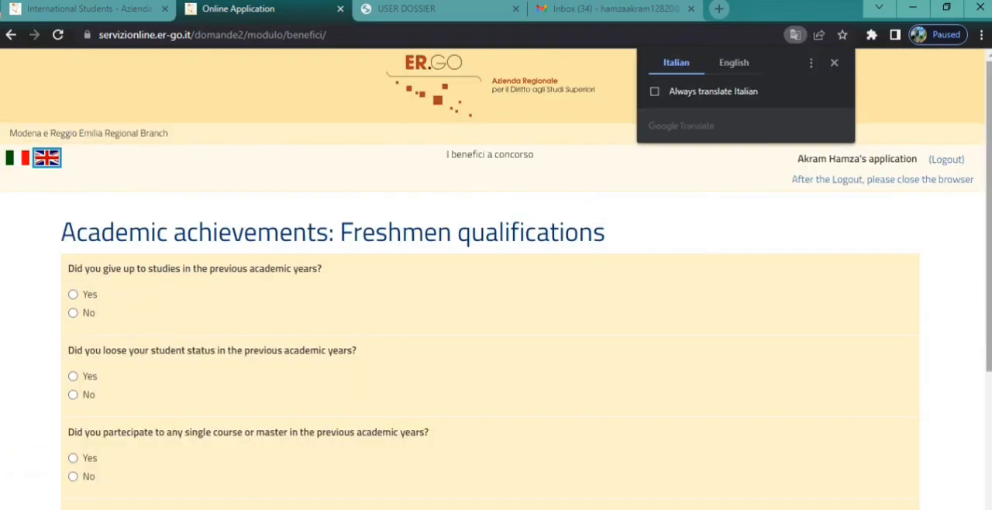
Step: In the freshmen qualifications, answer No to giving up studies, losing student status and participating in single courses or masters
scroll(428, 160, "down", 1)
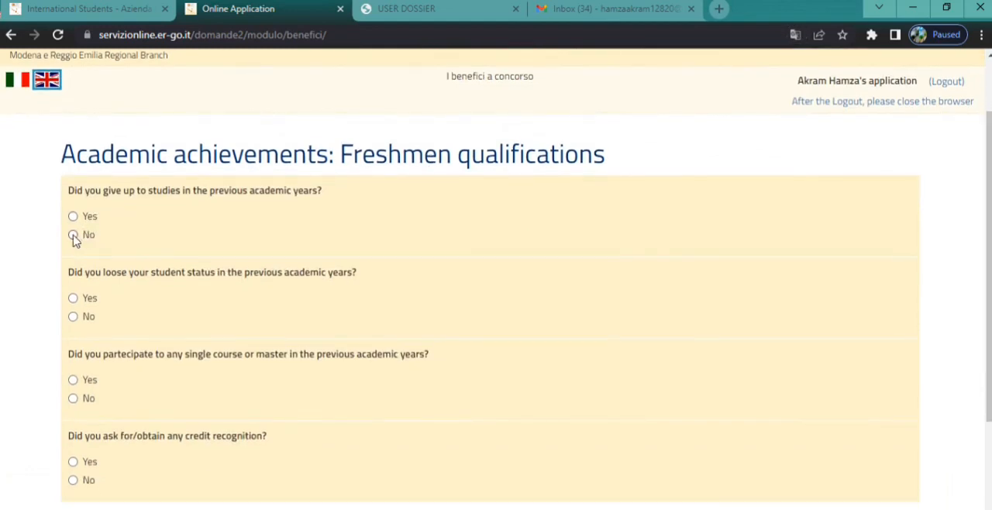
left_click(73, 317)
left_click(72, 399)
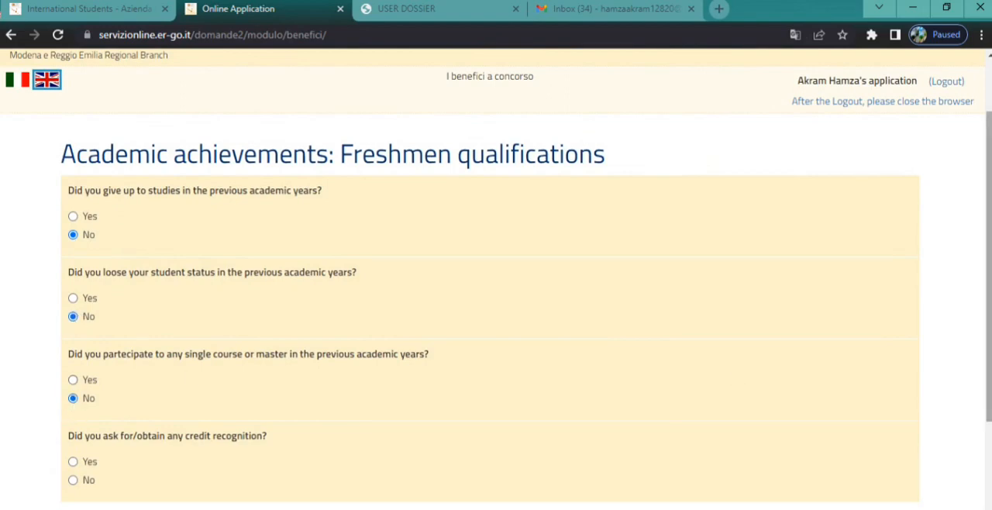
scroll(395, 305, "down", 2)
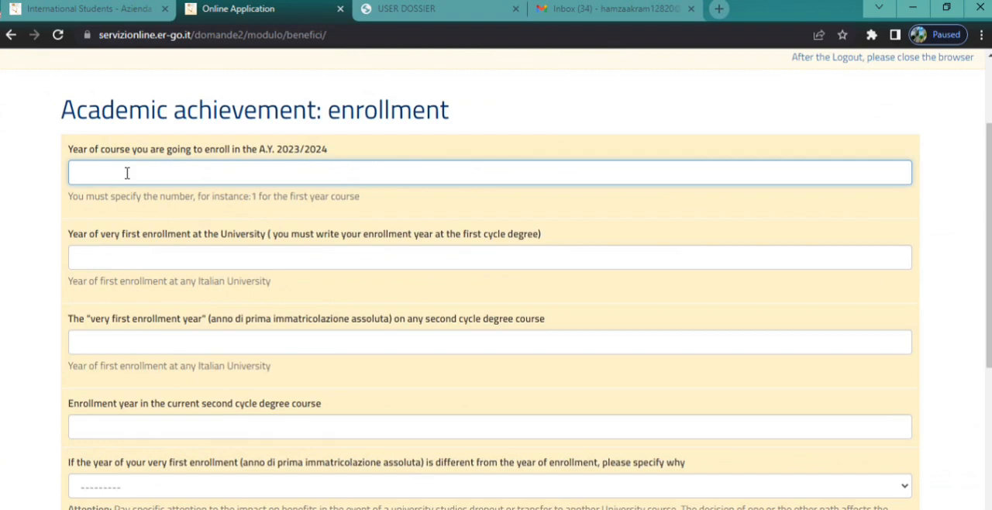
Step: Enter course year 1, and 2023 for the first university enrollment, first second-cycle enrollment and current course enrollment
left_click(105, 256)
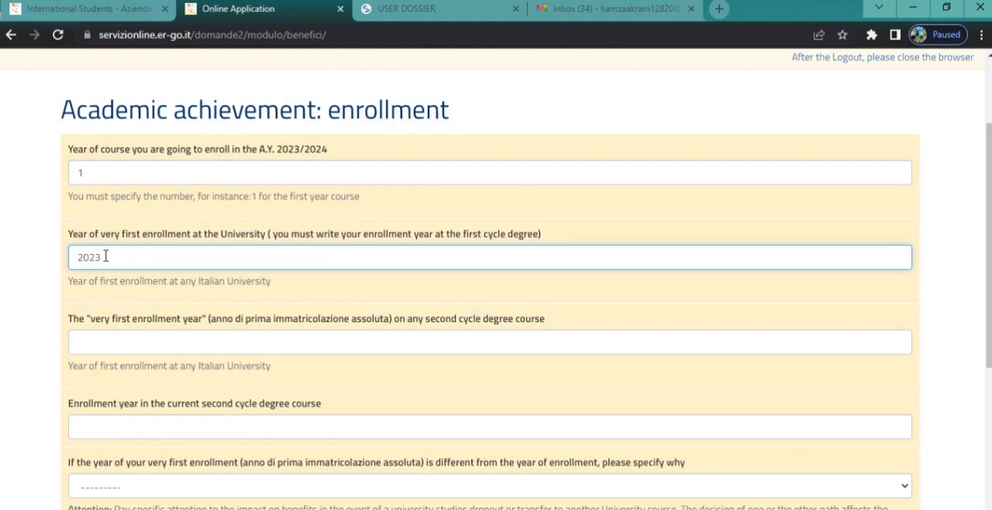
left_click(108, 342)
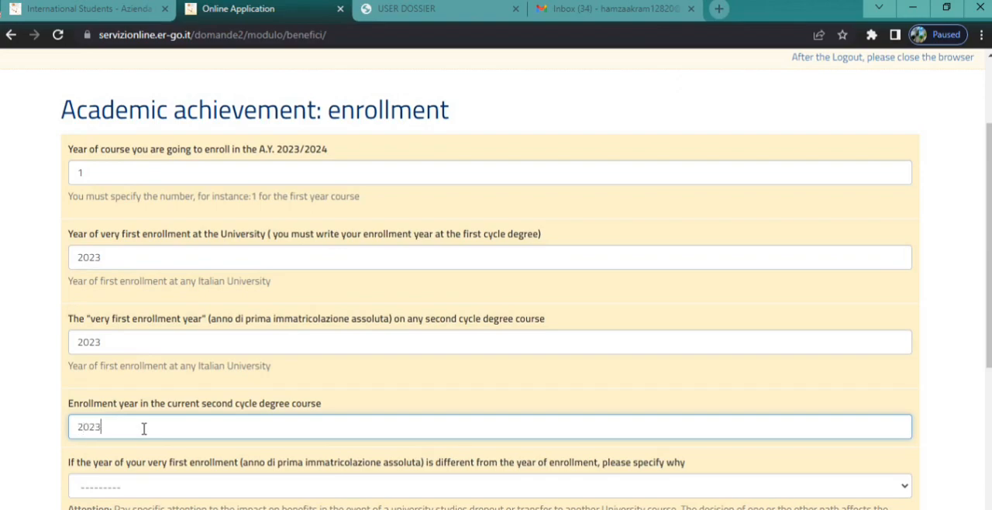
scroll(144, 427, "down", 5)
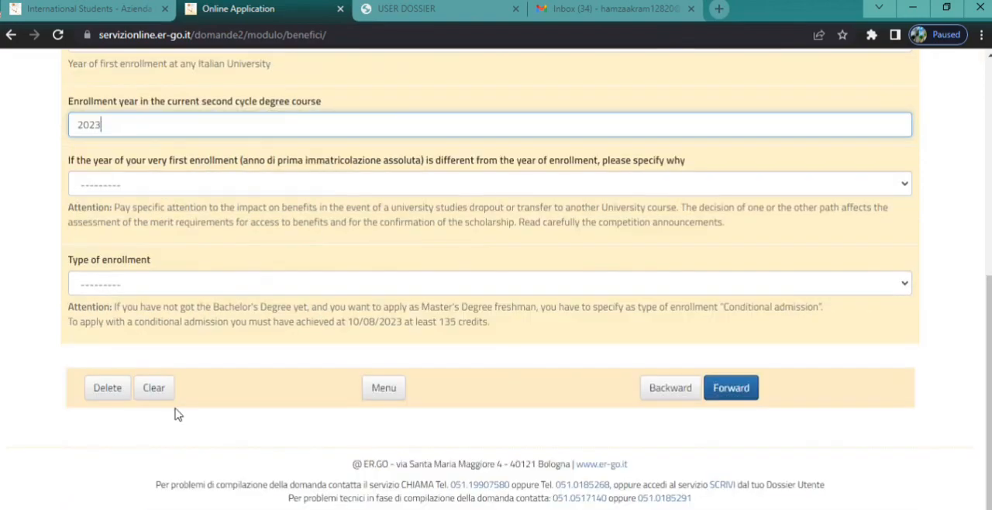
Step: Set the type of enrollment to Regular Course, and submit the enrollment section and the degree section with grade 90 and no cum laude
left_click(281, 288)
left_click(158, 321)
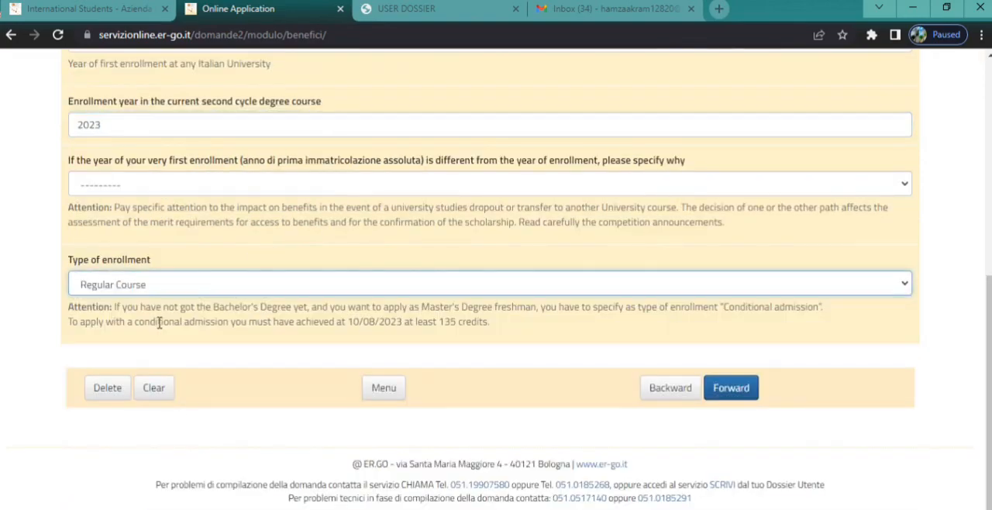
left_click(733, 388)
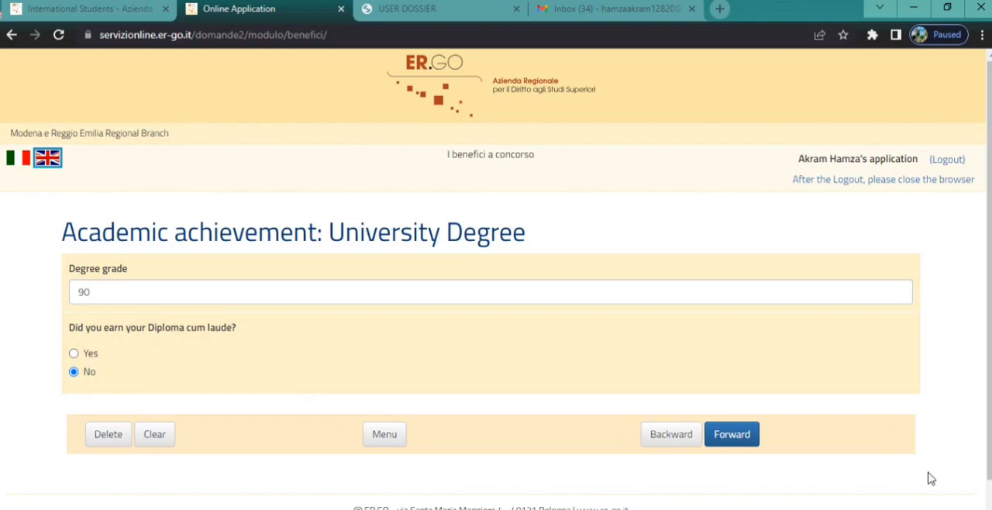
left_click(738, 436)
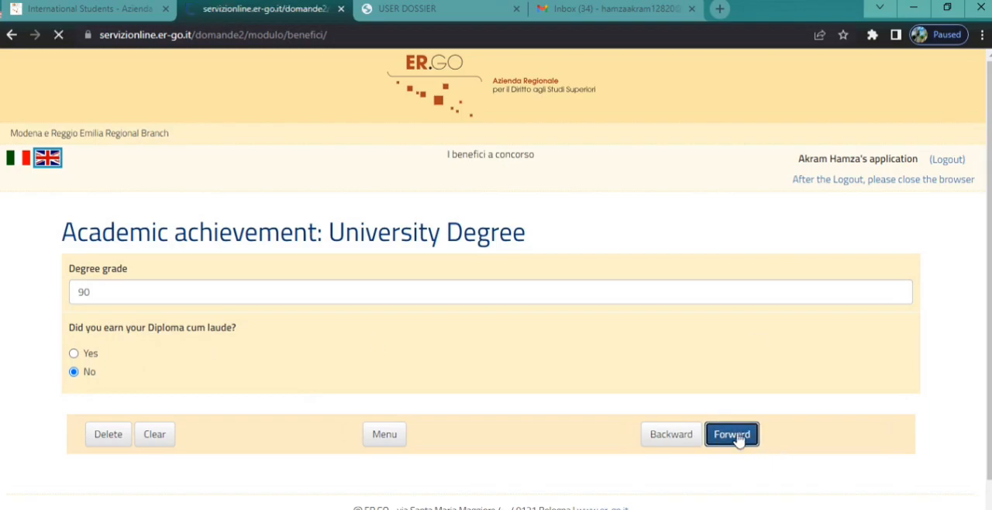
Step: Check the income-based benefits and residence choices, and select Department of Engineering "Enzo Ferrari" as the office preference
scroll(989, 84, "down", 2)
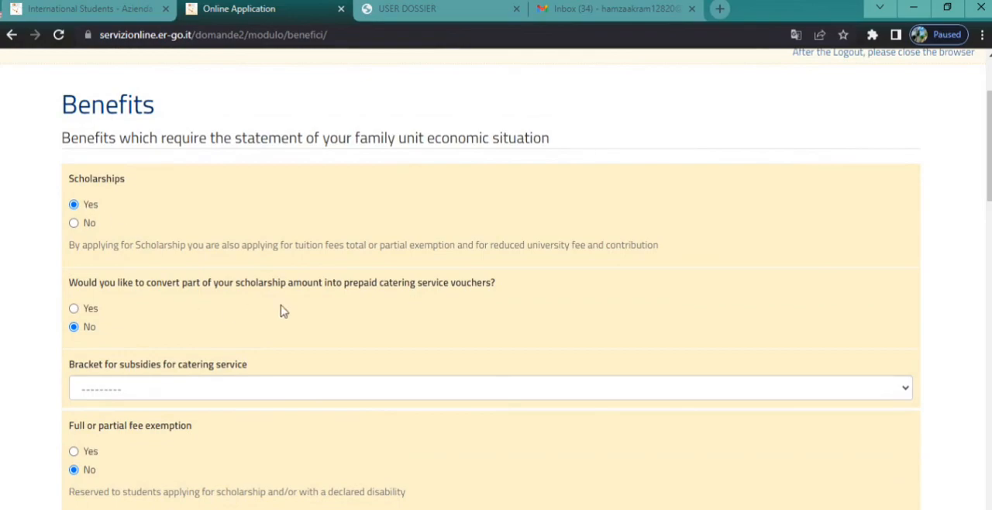
left_click_drag(988, 146, 989, 214)
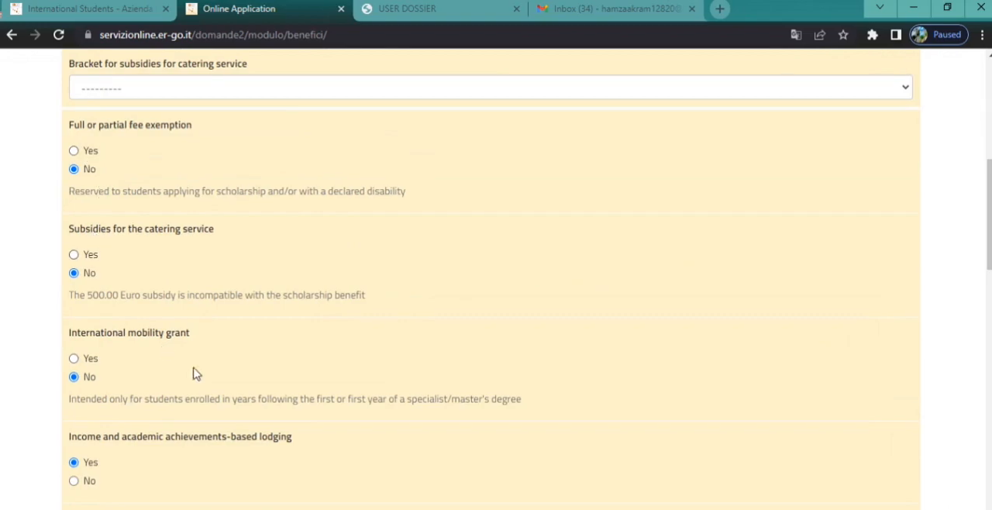
left_click_drag(989, 214, 988, 248)
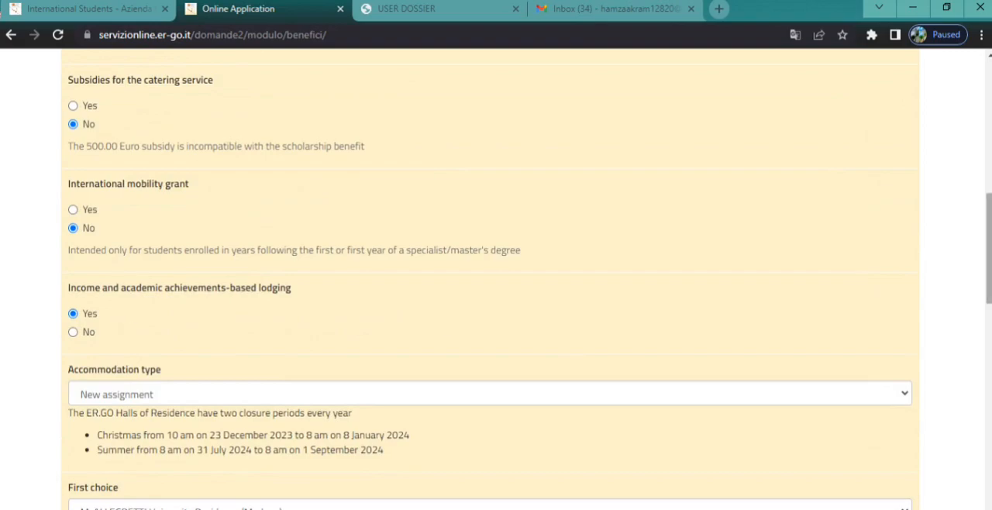
left_click_drag(989, 260, 989, 305)
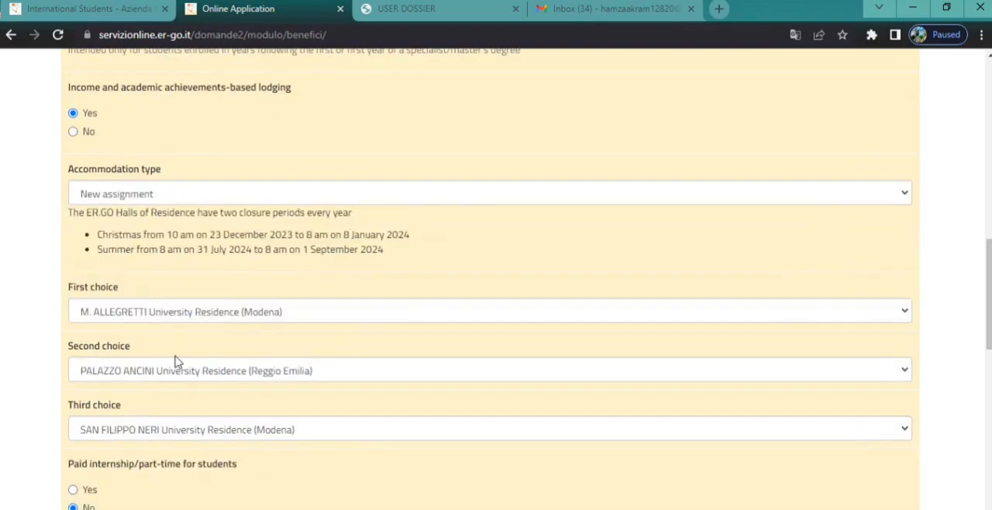
scroll(785, 286, "down", 2)
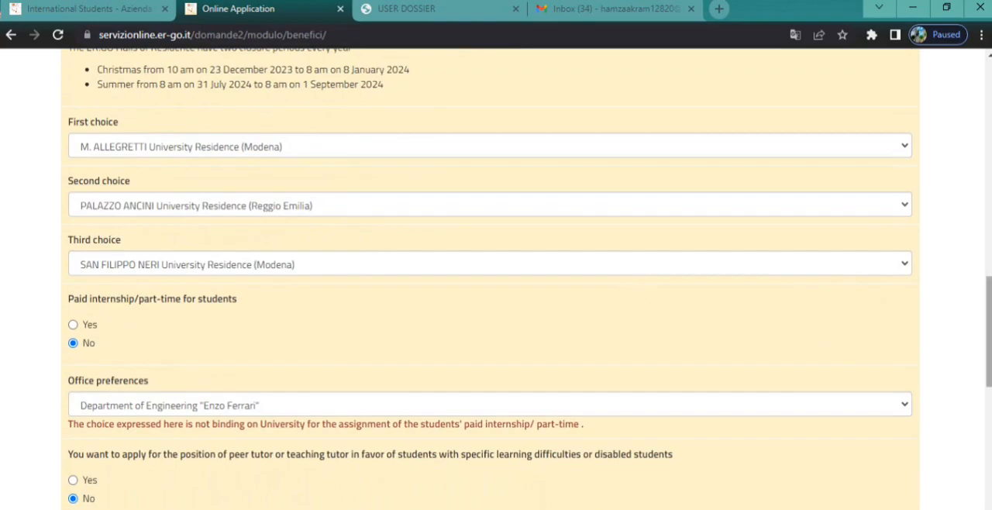
scroll(969, 333, "down", 2)
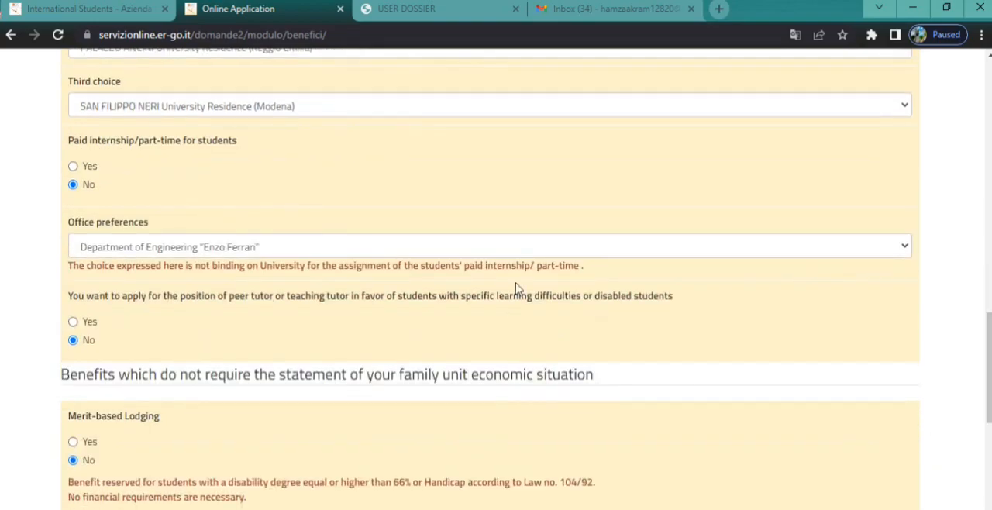
left_click(868, 256)
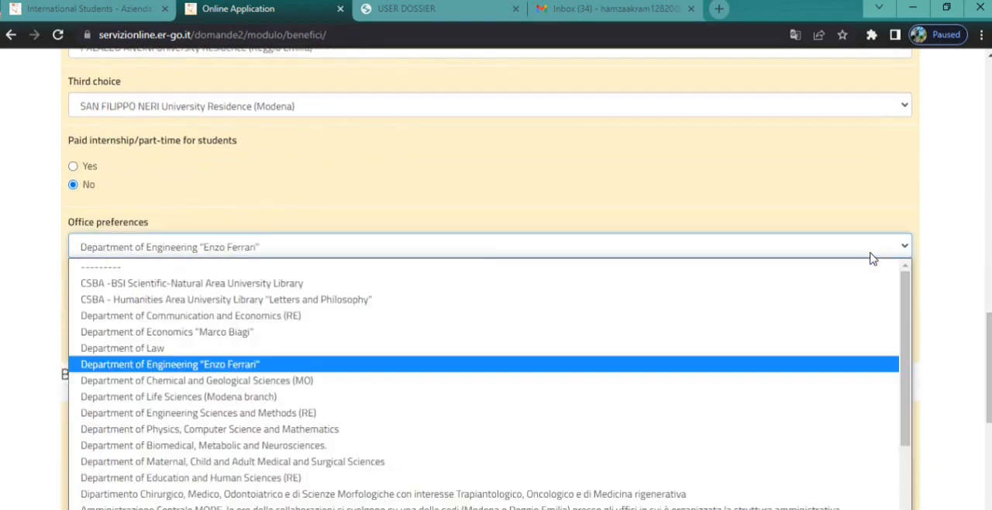
left_click(215, 364)
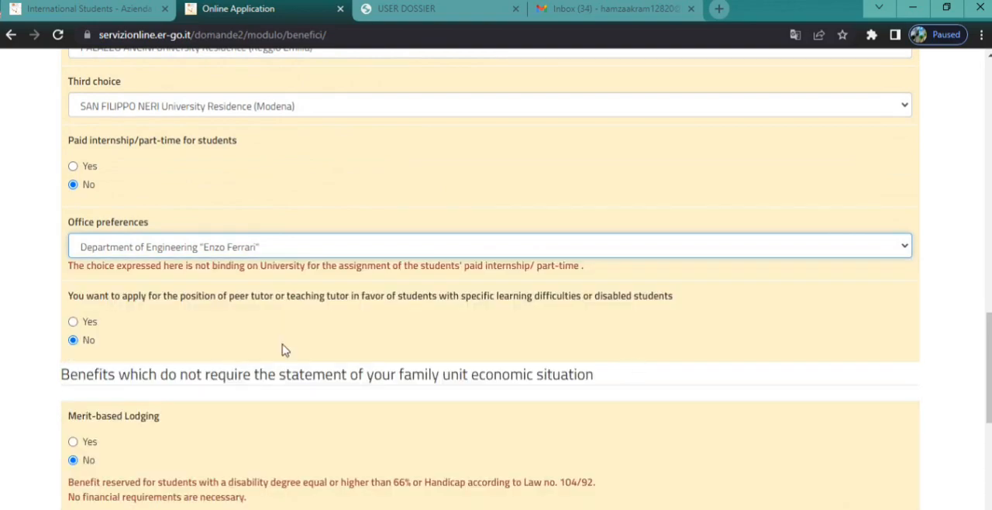
Step: Set Fee Exemption according to Law no. 104/1992 to No and submit the benefits section
left_click_drag(989, 341, 989, 408)
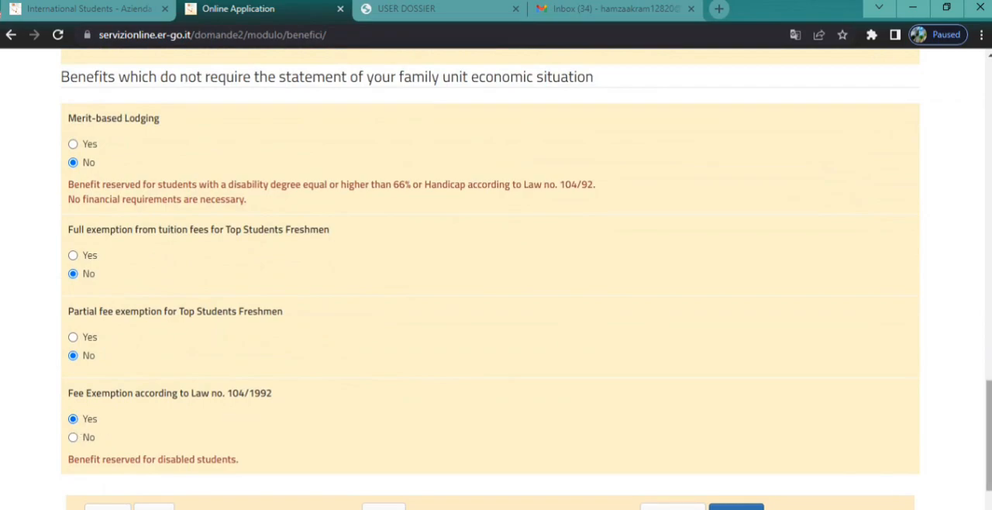
scroll(248, 411, "down", 2)
left_click(736, 388)
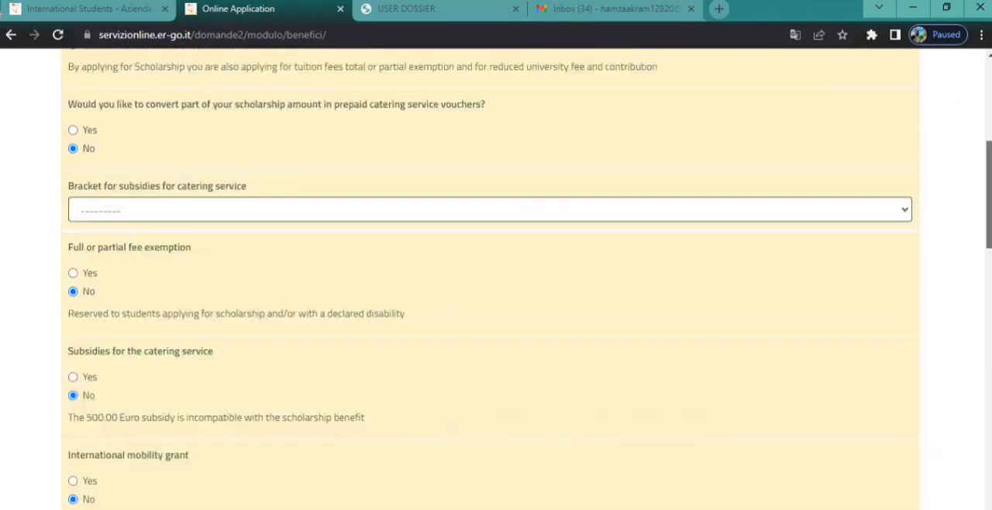
scroll(417, 367, "down", 9)
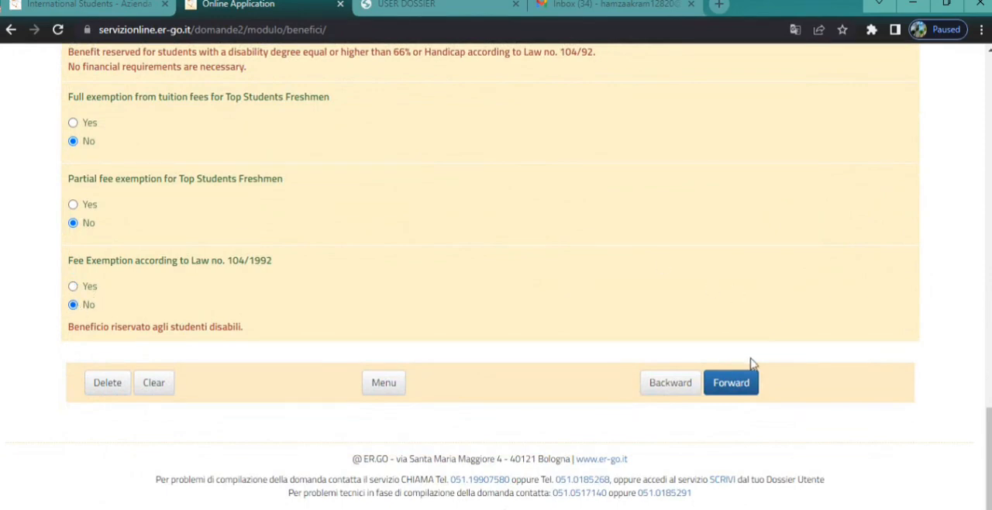
left_click(727, 387)
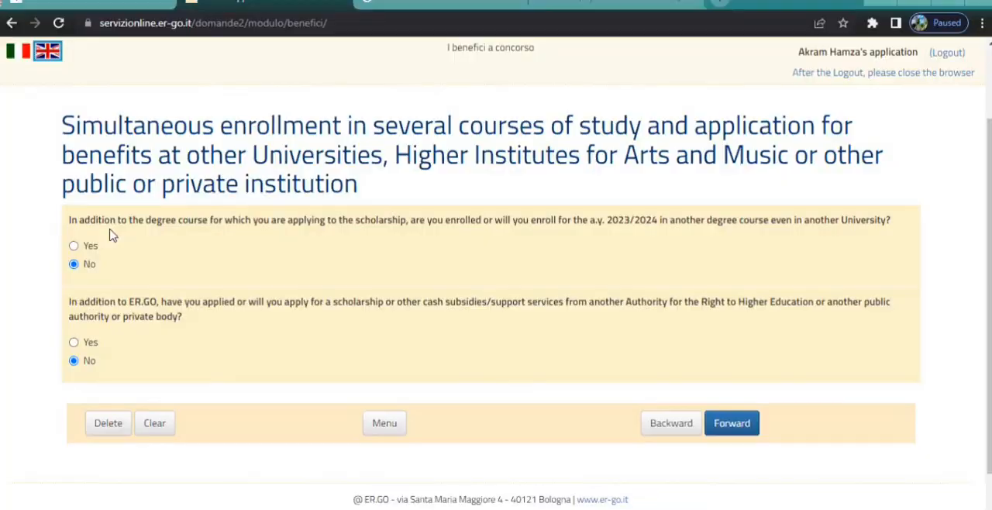
Step: Submit the simultaneous enrollment section with both answers No, then the credit methods section with Prepaid personal card (to be issued), acknowledging the finalization notice
left_click(733, 425)
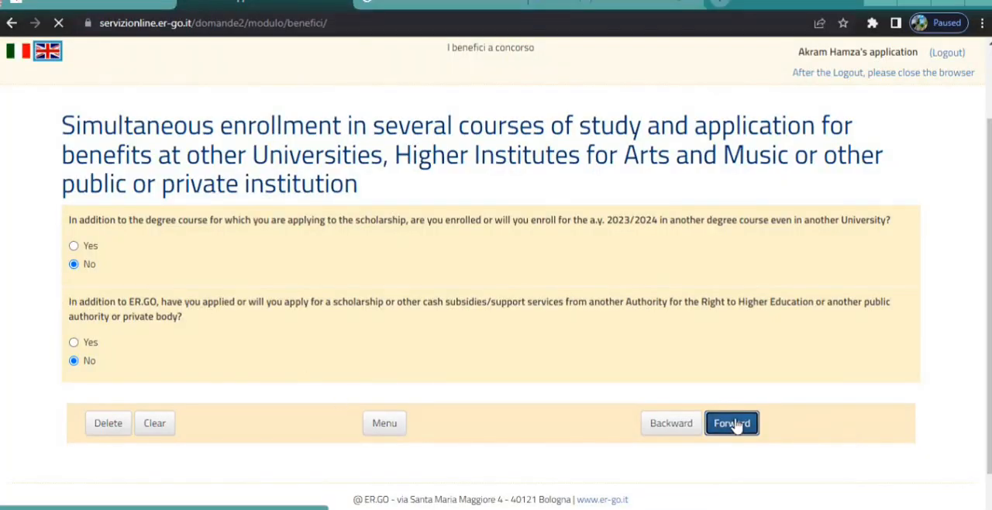
scroll(734, 425, "down", 2)
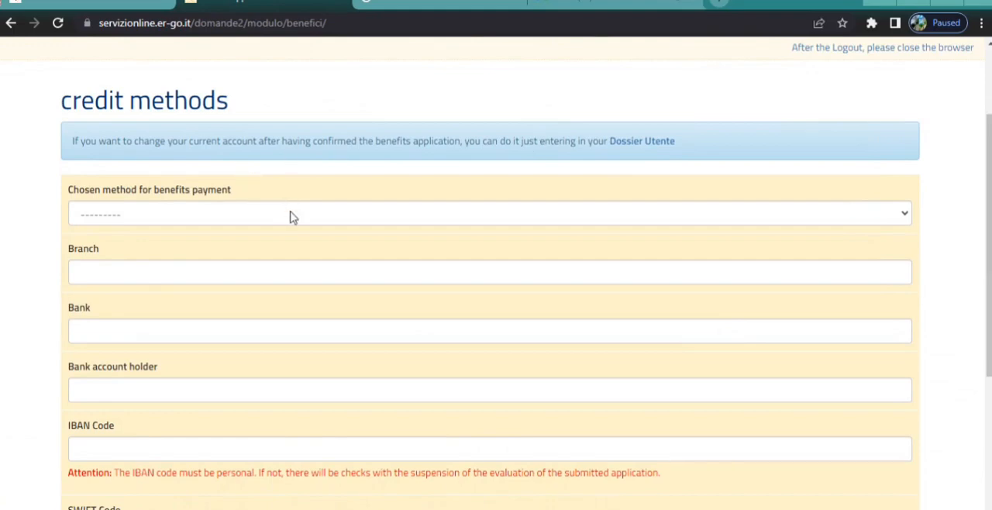
left_click(292, 218)
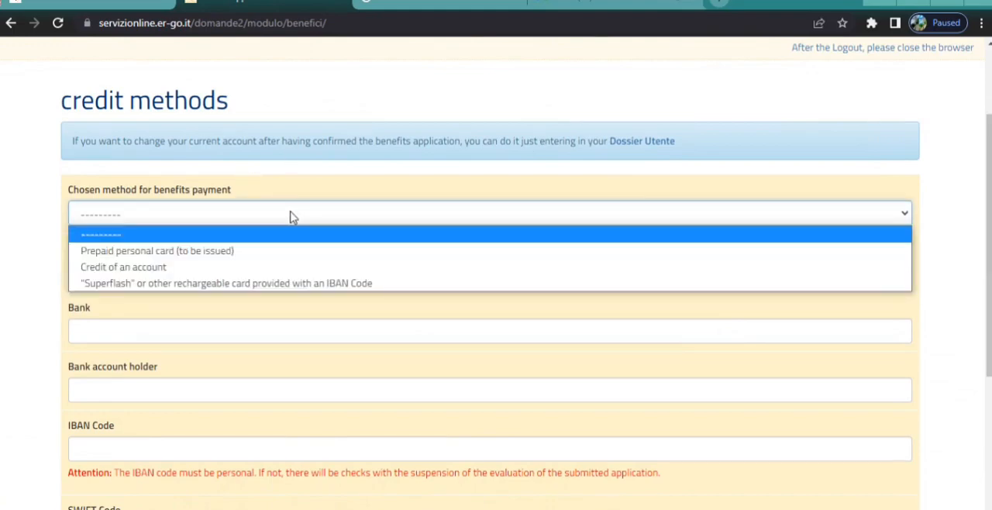
left_click(172, 258)
left_click_drag(988, 233, 989, 335)
left_click(731, 436)
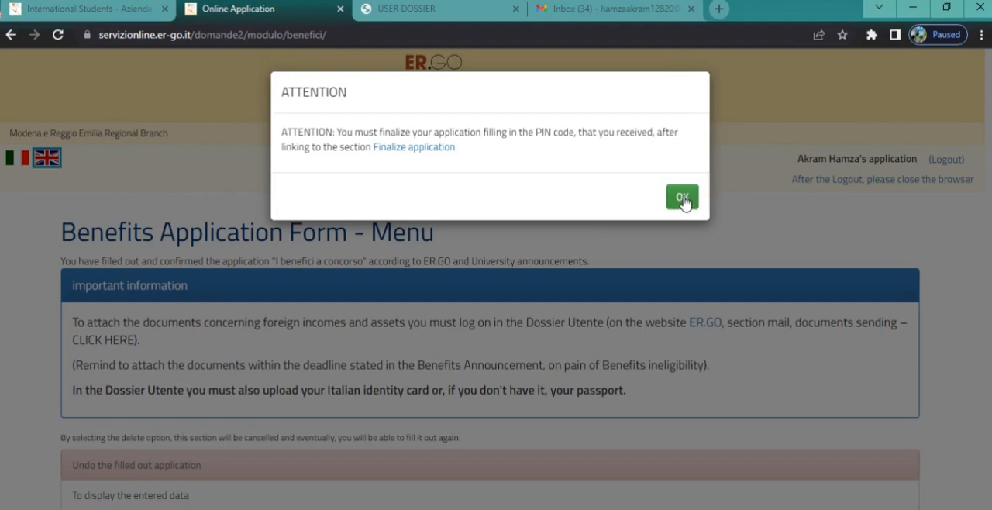
left_click(682, 199)
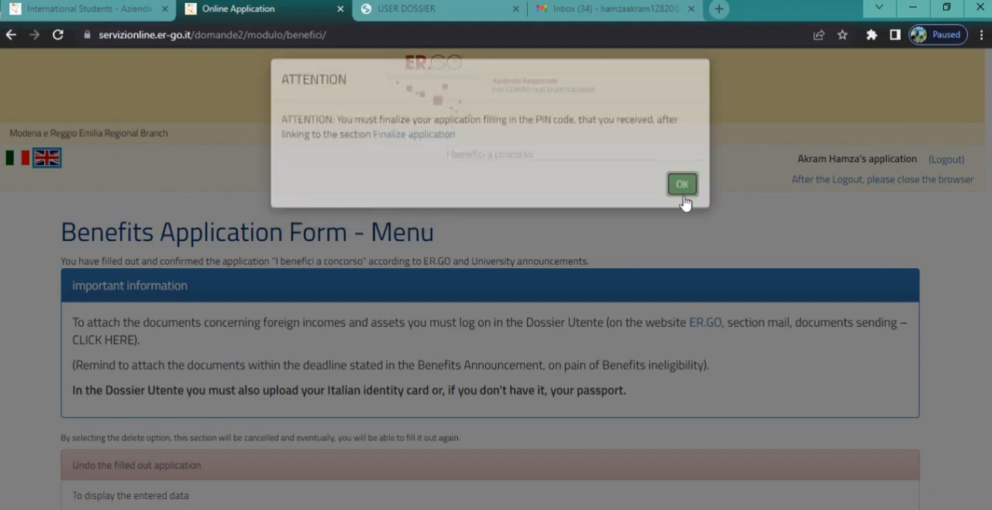
Step: Go back to the main menu, translate it into English, and reopen the I benefici a concorso form from the list of applications
scroll(134, 406, "down", 3)
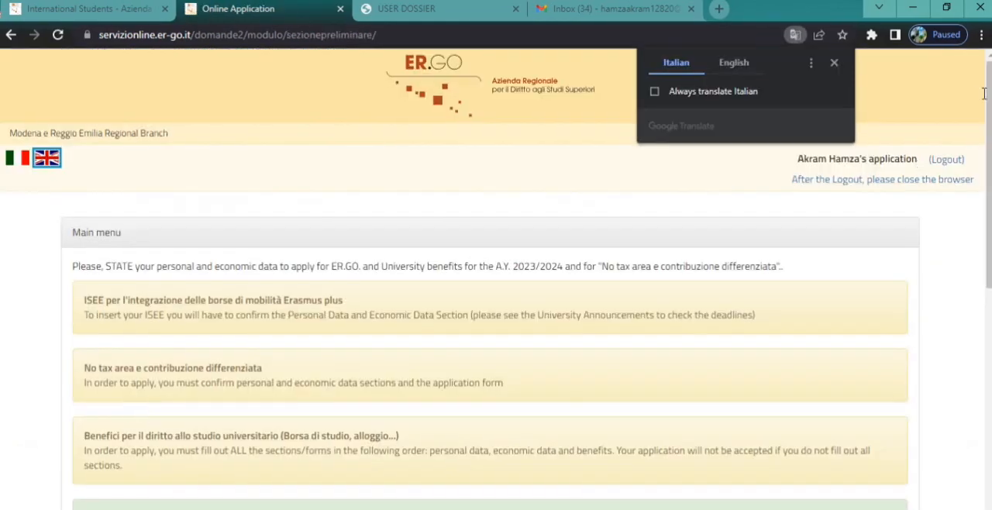
left_click(734, 62)
scroll(496, 279, "down", 3)
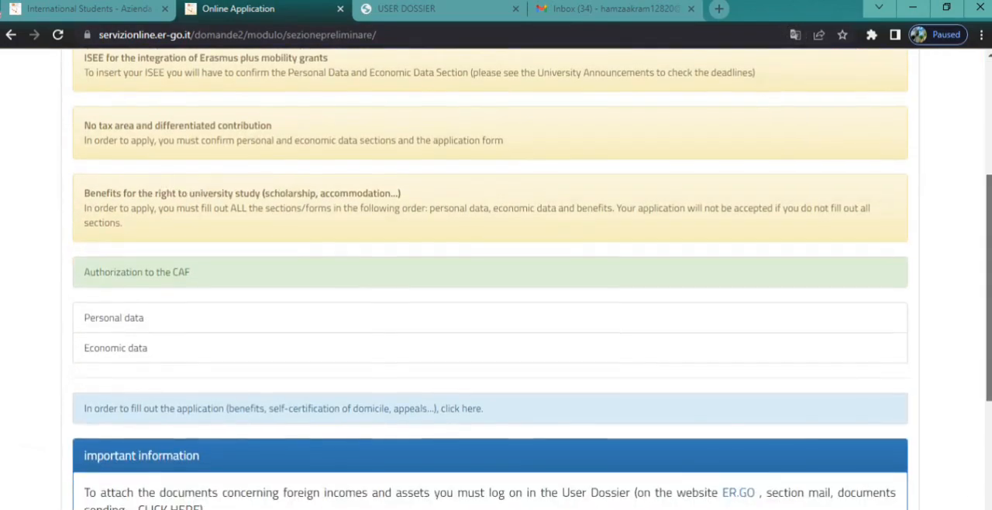
scroll(835, 286, "down", 1)
left_click(446, 332)
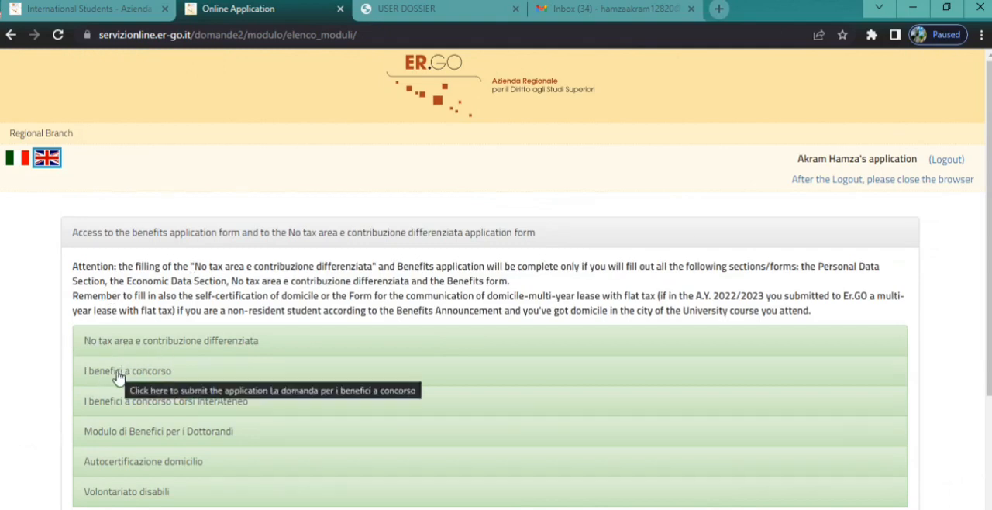
left_click(117, 372)
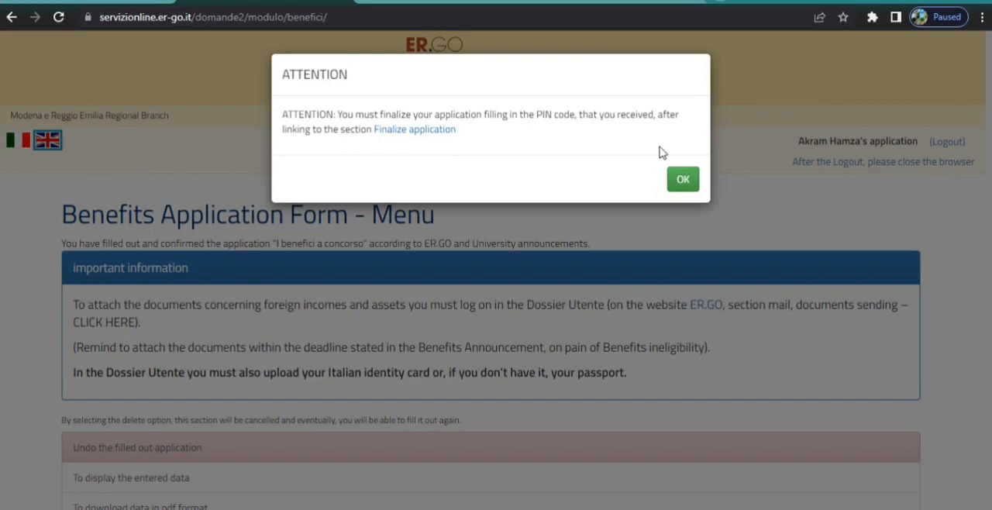
Step: Dismiss the finalization notice, review the options for the filled-out benefits application, and go back to the main menu
left_click(684, 183)
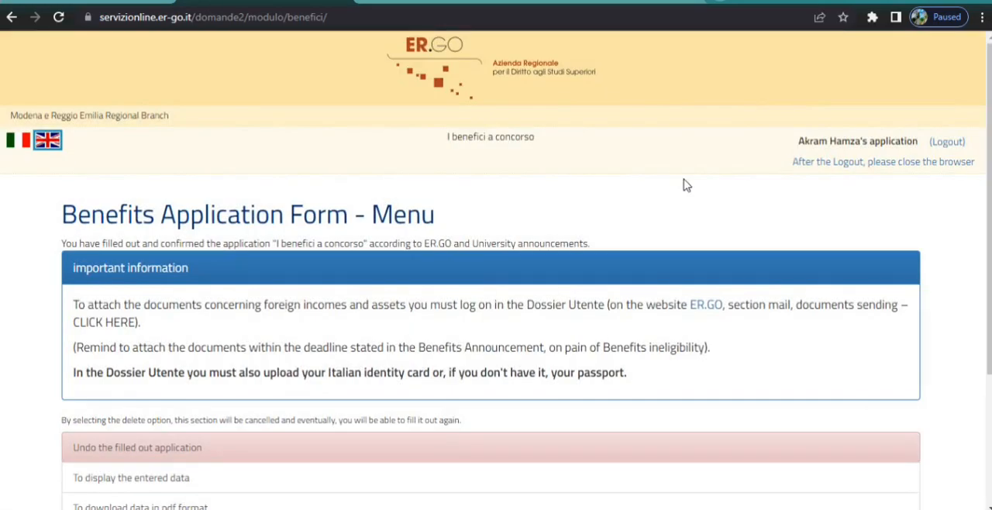
scroll(891, 191, "down", 2)
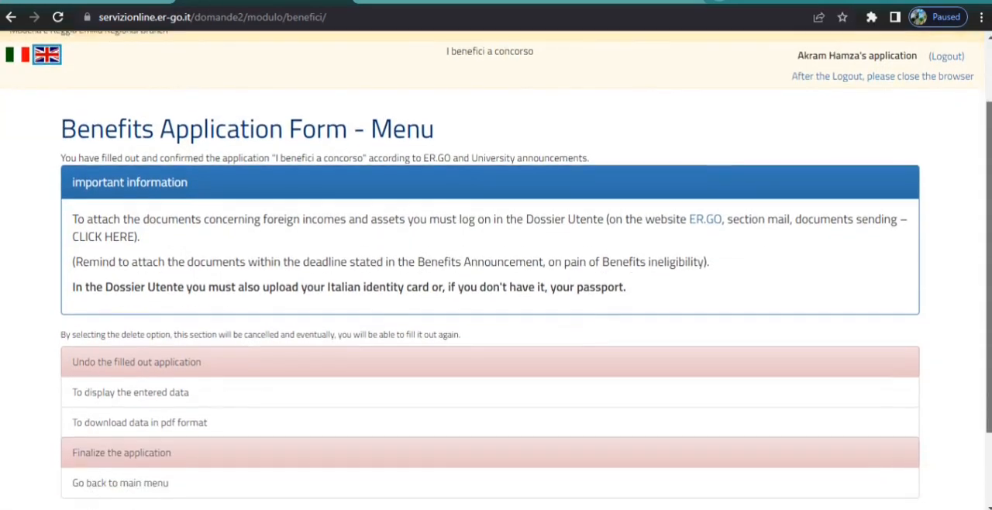
scroll(496, 270, "down", 2)
scroll(989, 260, "down", 1)
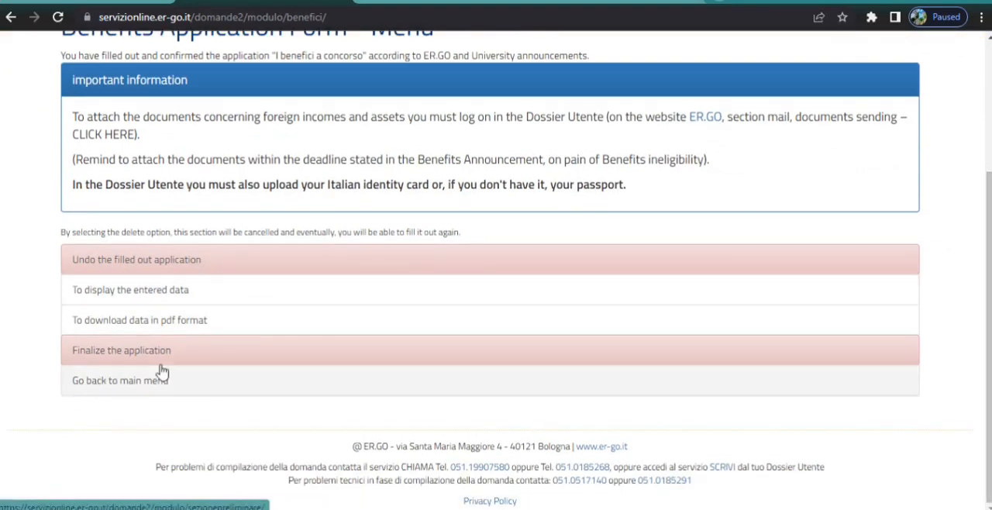
left_click(117, 390)
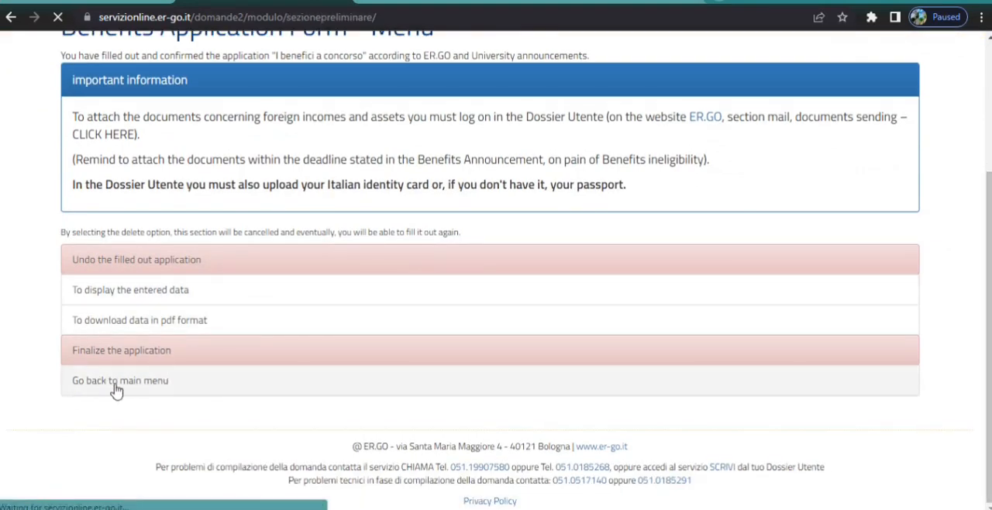
Step: Open the list of application forms and look over the No tax area e contribuzione differenziata entry and the other forms
scroll(365, 133, "down", 5)
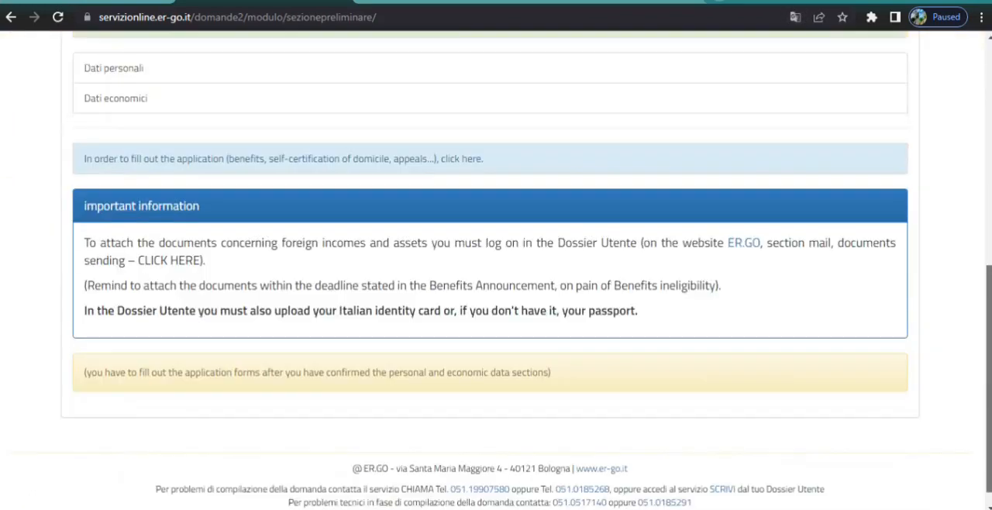
left_click(461, 157)
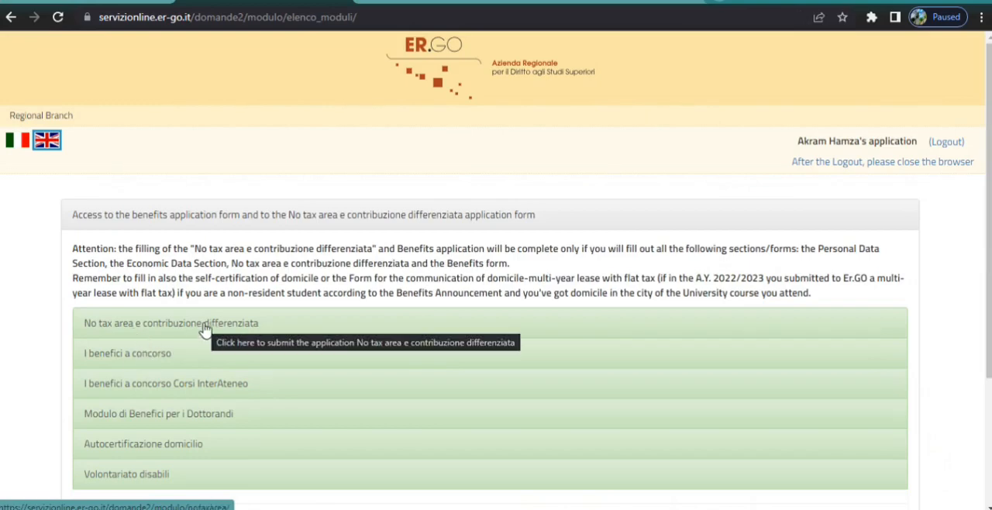
mouse_move(988, 328)
left_mouse_down()
mouse_move(989, 350)
mouse_move(989, 329)
left_mouse_up()
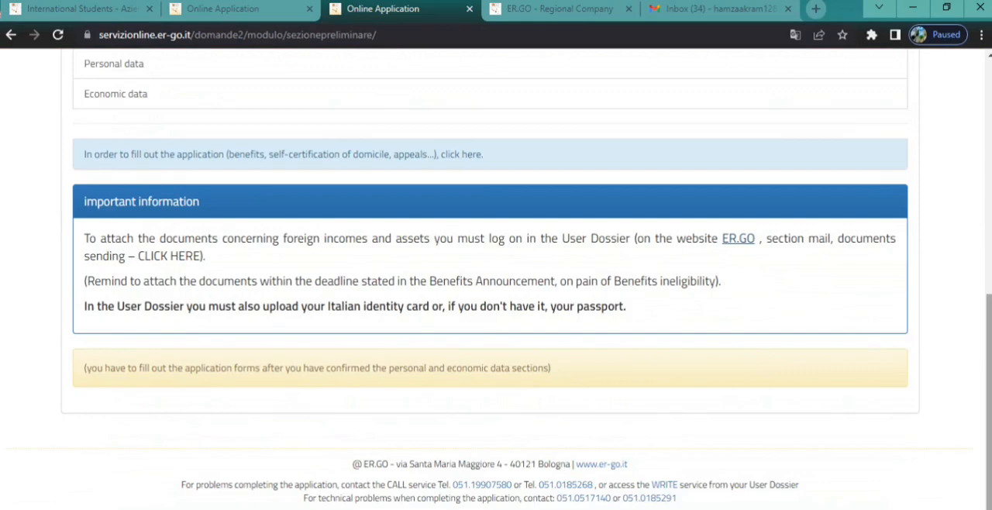
Step: Open the ER.GO website from the important information section on document attachments and go to its User Dossier page
left_click(738, 242)
left_click(584, 8)
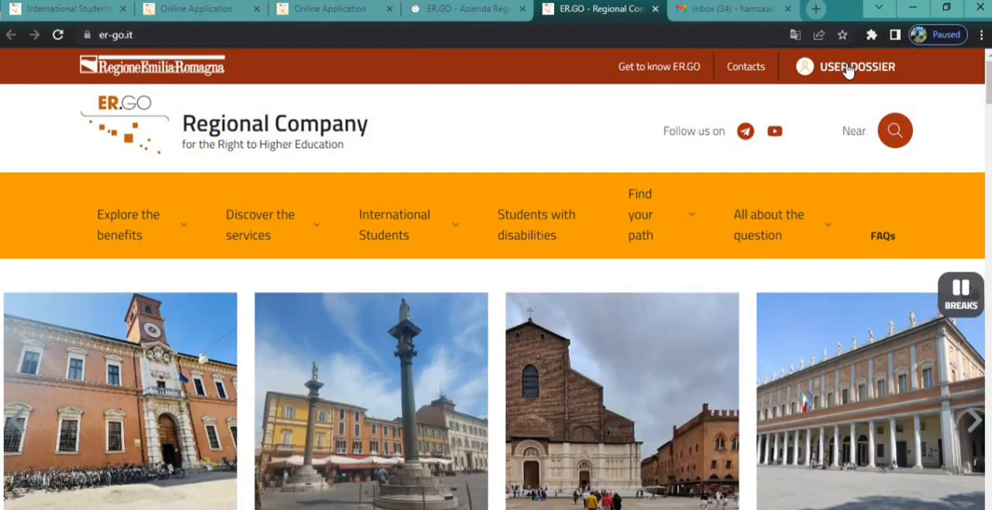
left_click(847, 69)
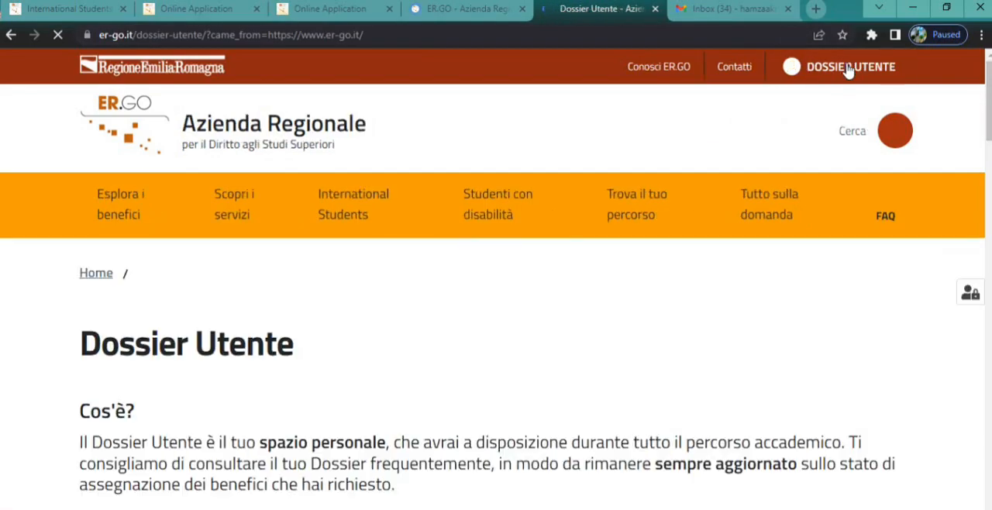